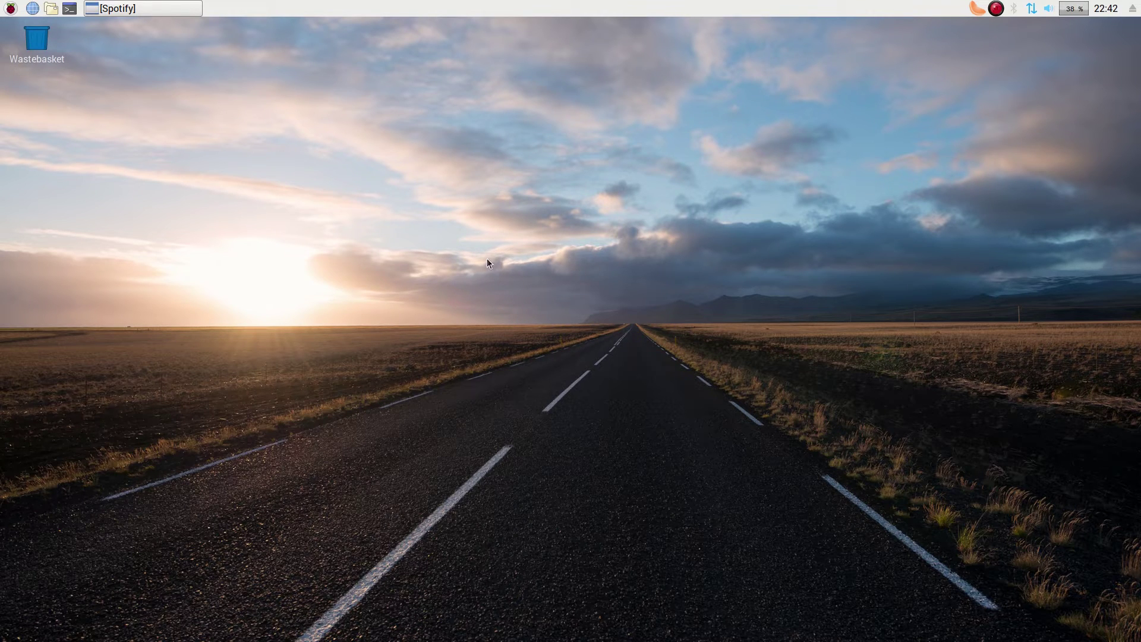
- Replace the road.jpg desktop wallpaper with sand.jpg through Desktop Preferences
{"action": "right_click", "coordinate": [409, 193]}
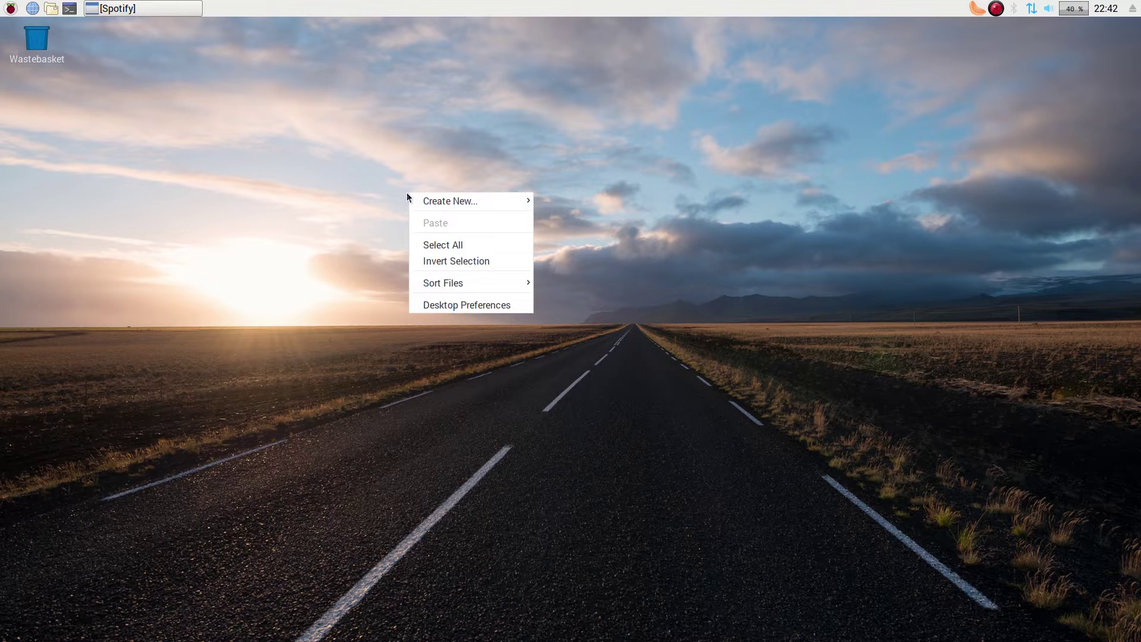
{"action": "left_click", "coordinate": [469, 306]}
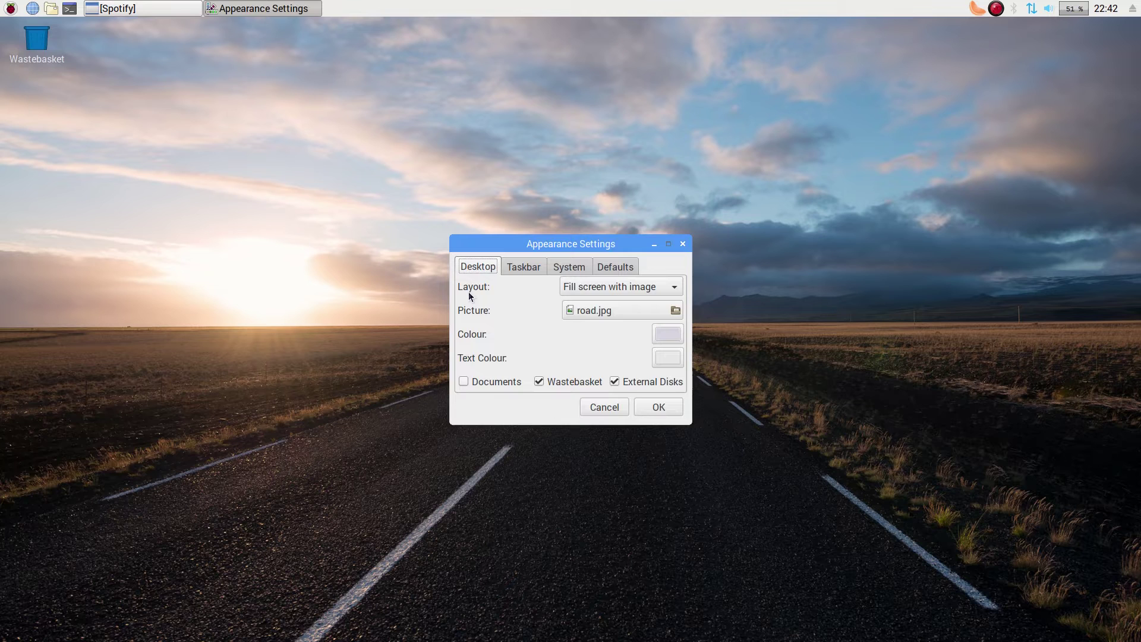
{"action": "left_click", "coordinate": [587, 312]}
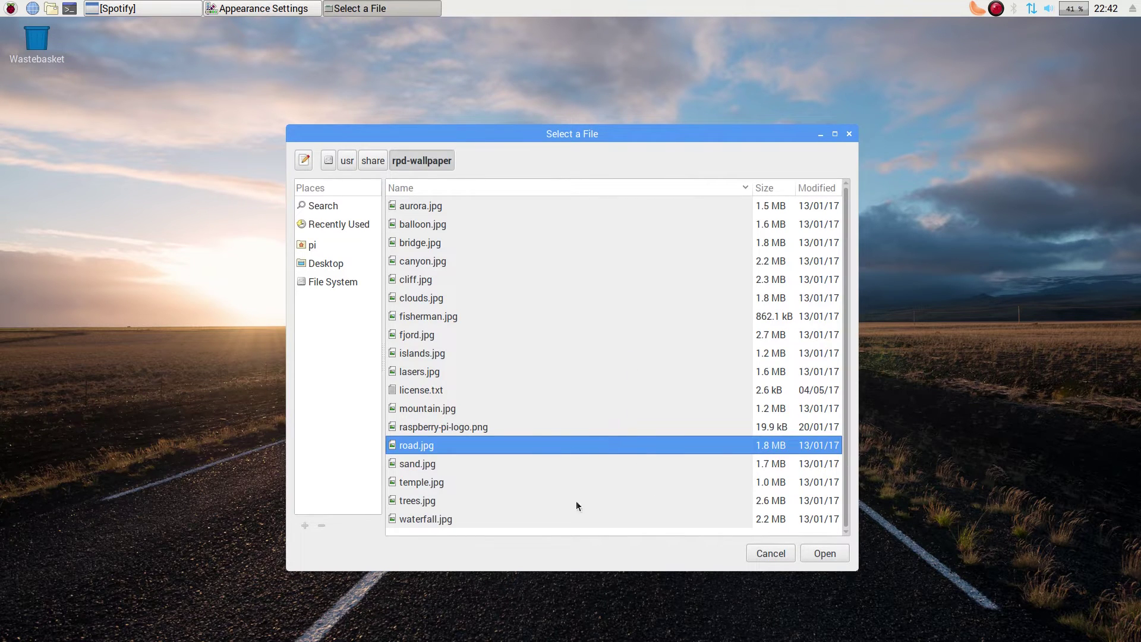
{"action": "left_click", "coordinate": [434, 466]}
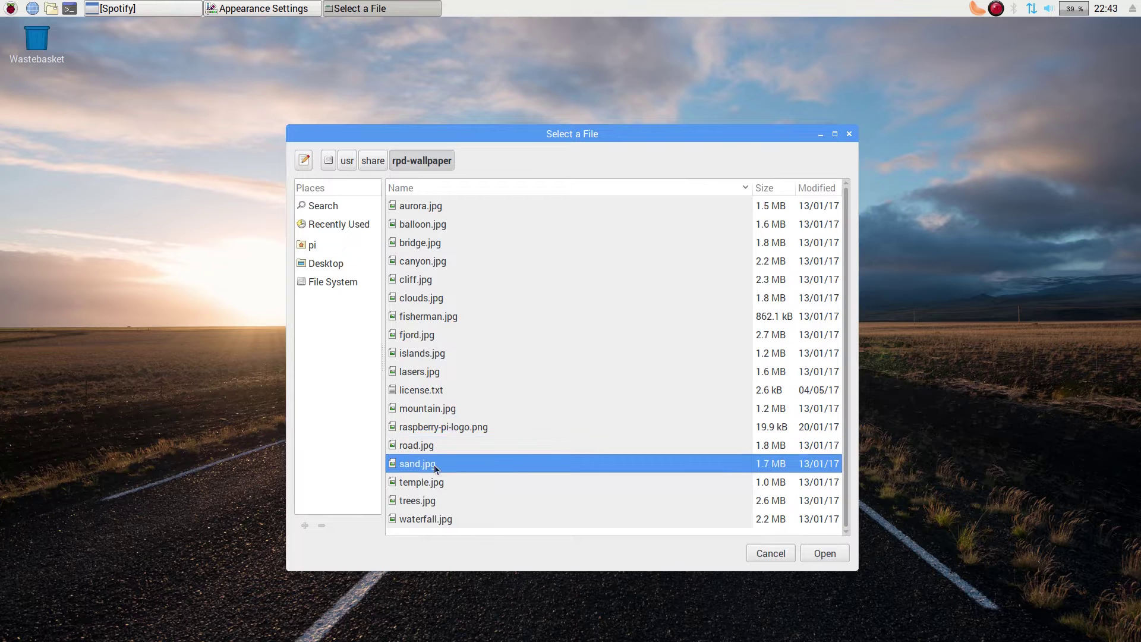
{"action": "left_click", "coordinate": [817, 554]}
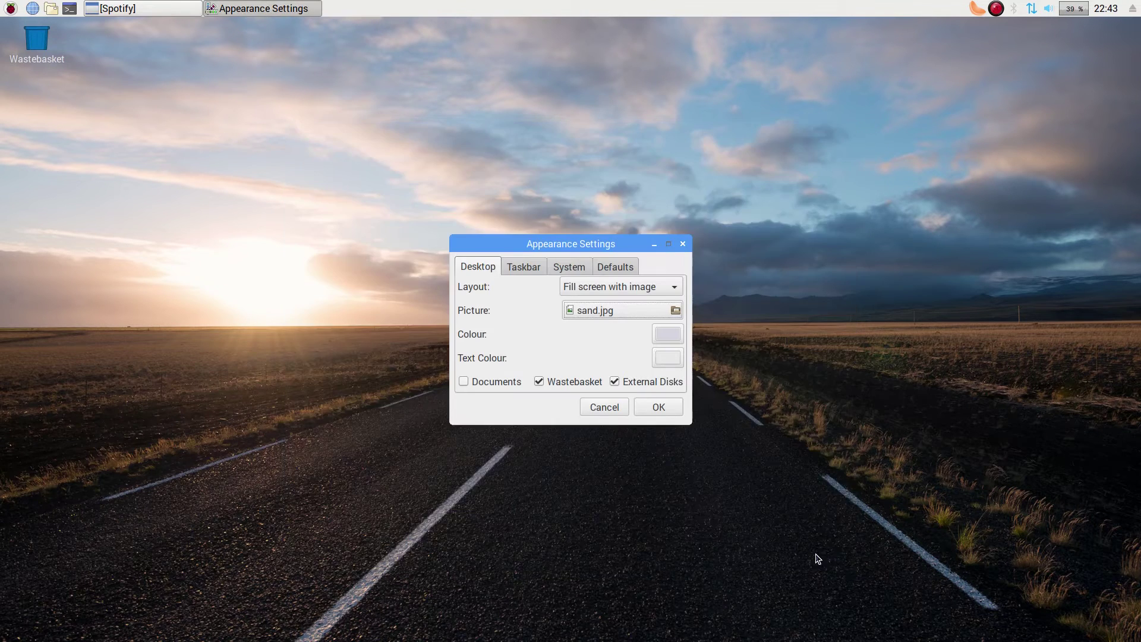
{"action": "left_click", "coordinate": [667, 409]}
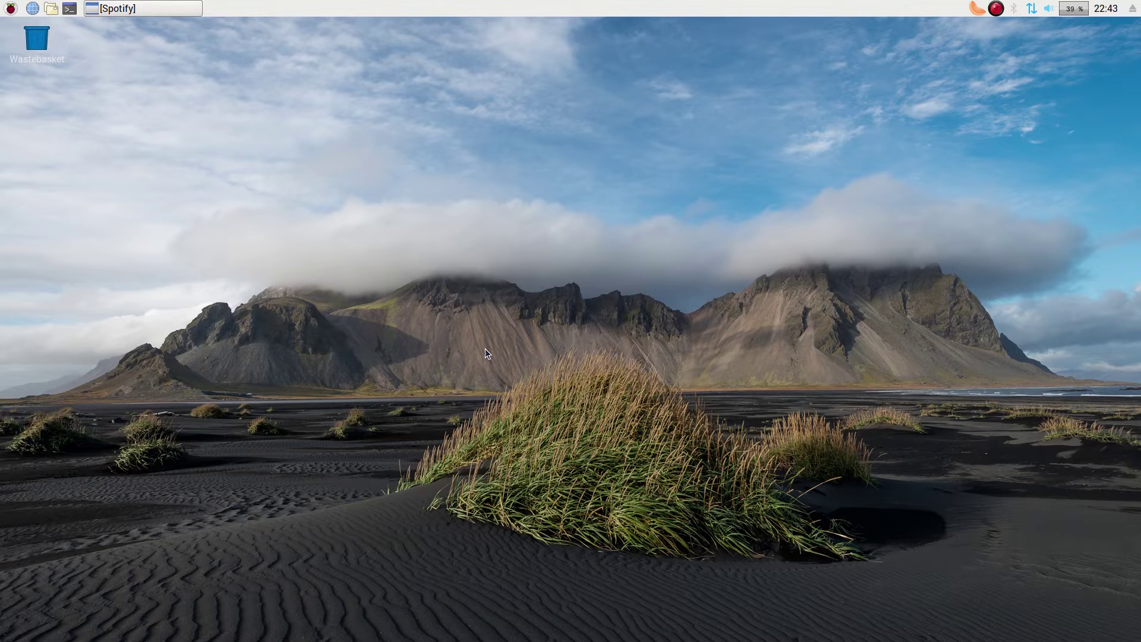
- Restore Spotify, close its advertisement overlay, and minimize the player again
{"action": "left_click", "coordinate": [161, 7]}
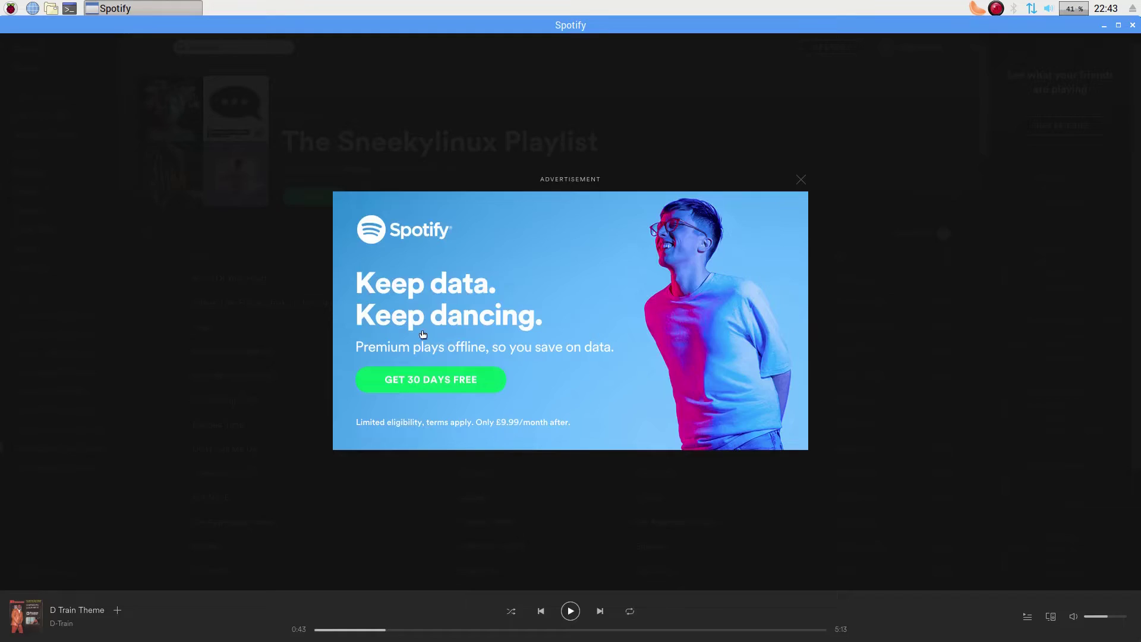
{"action": "left_click", "coordinate": [802, 180]}
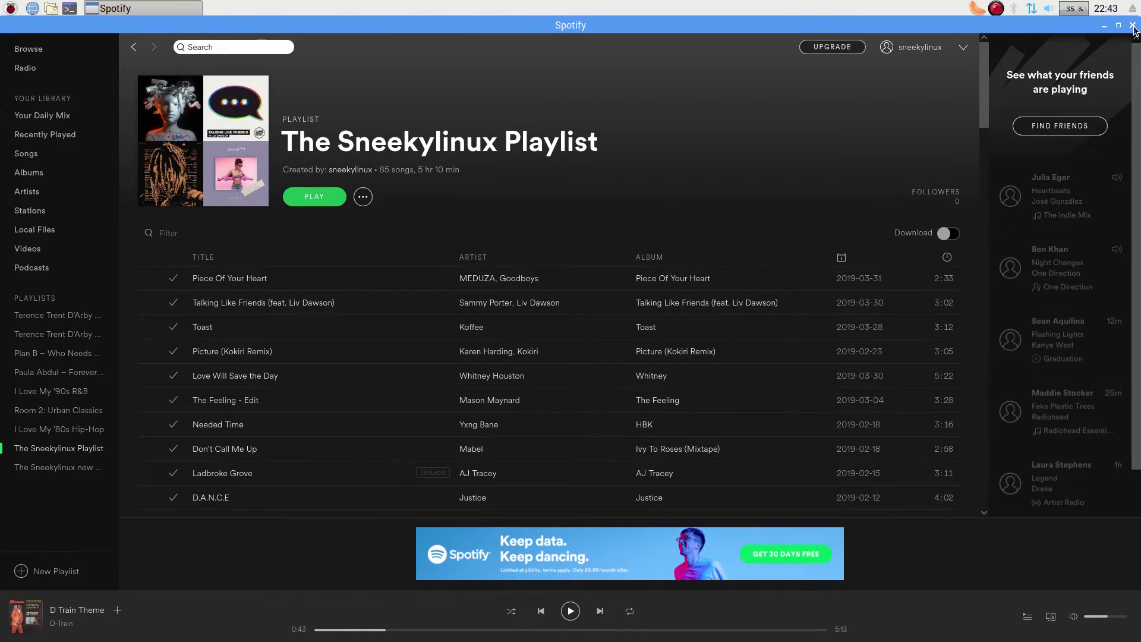
{"action": "left_click", "coordinate": [1104, 25]}
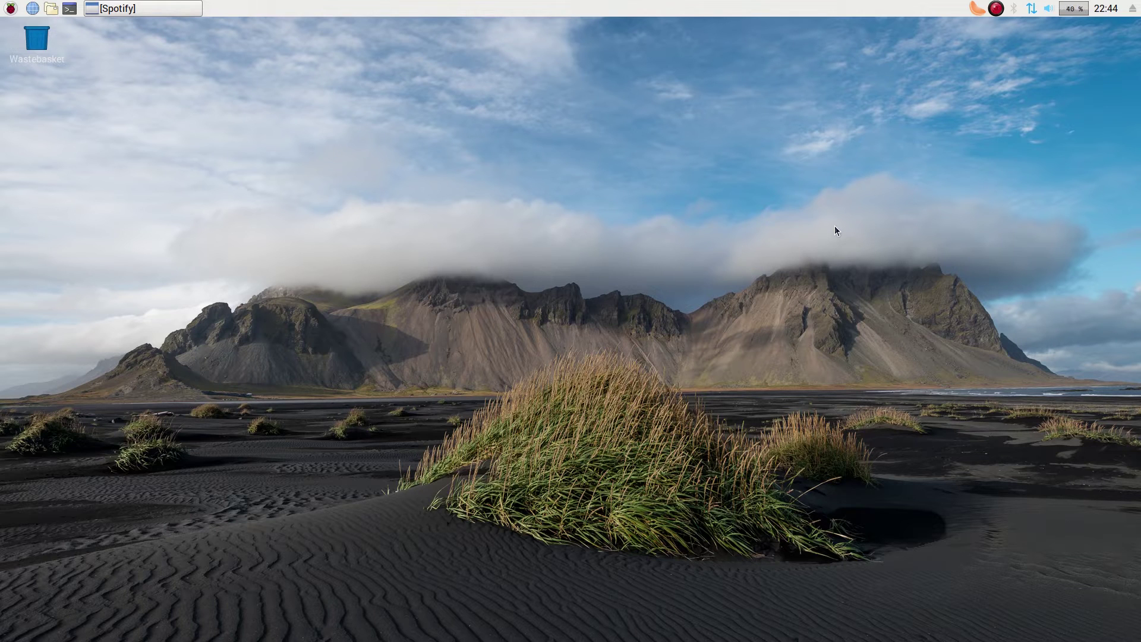
{"action": "left_click", "coordinate": [10, 10]}
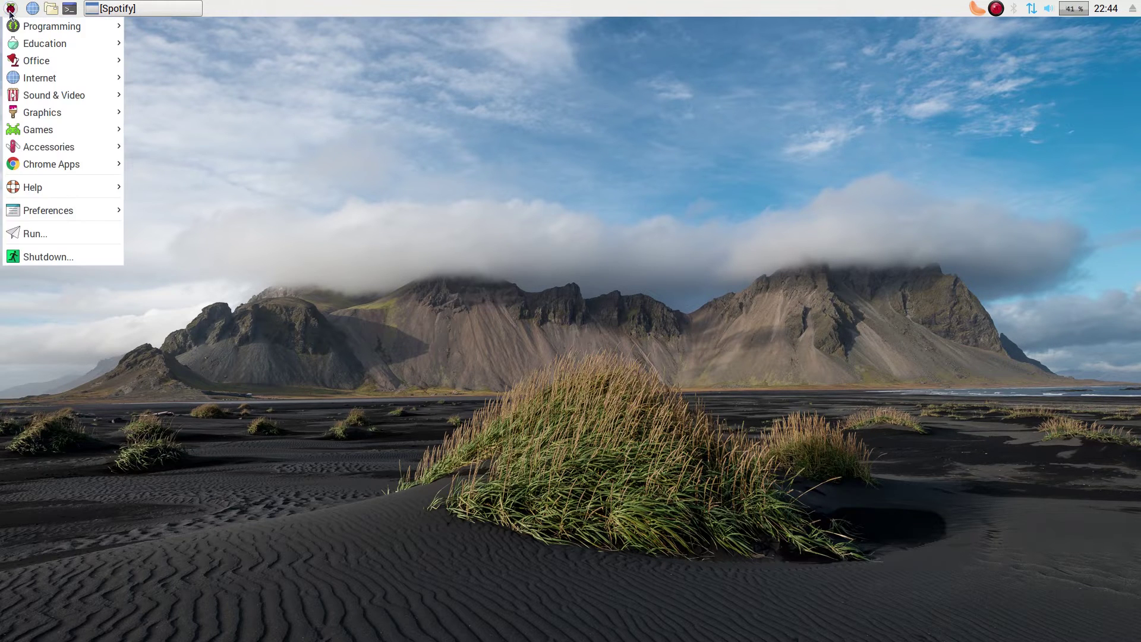
{"action": "mouse_move", "coordinate": [26, 28]}
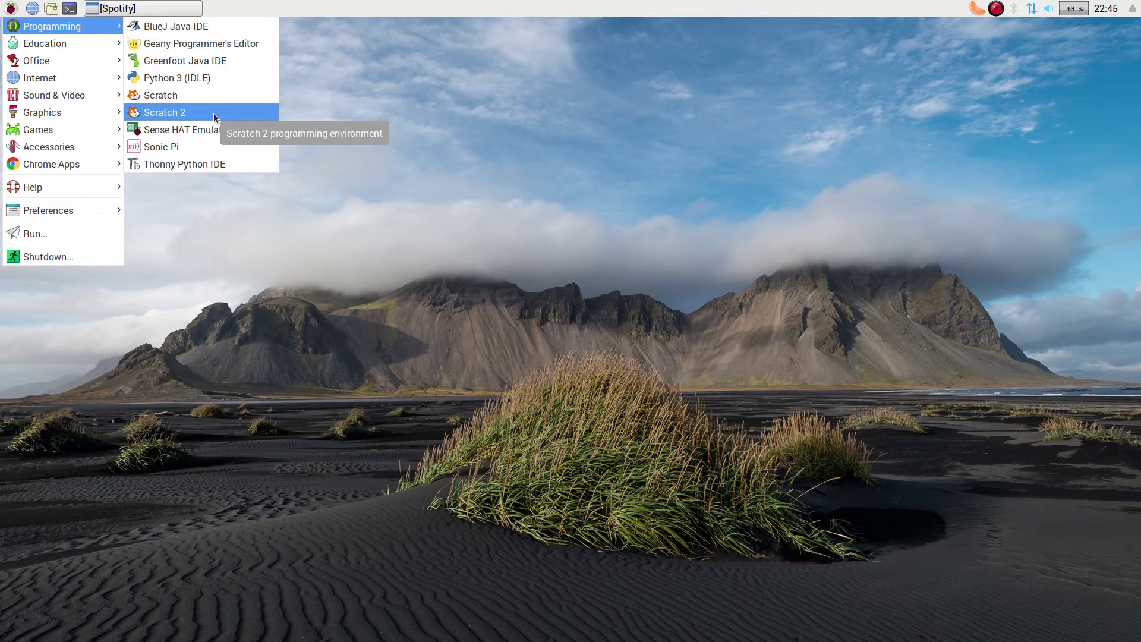
{"action": "left_click", "coordinate": [214, 113]}
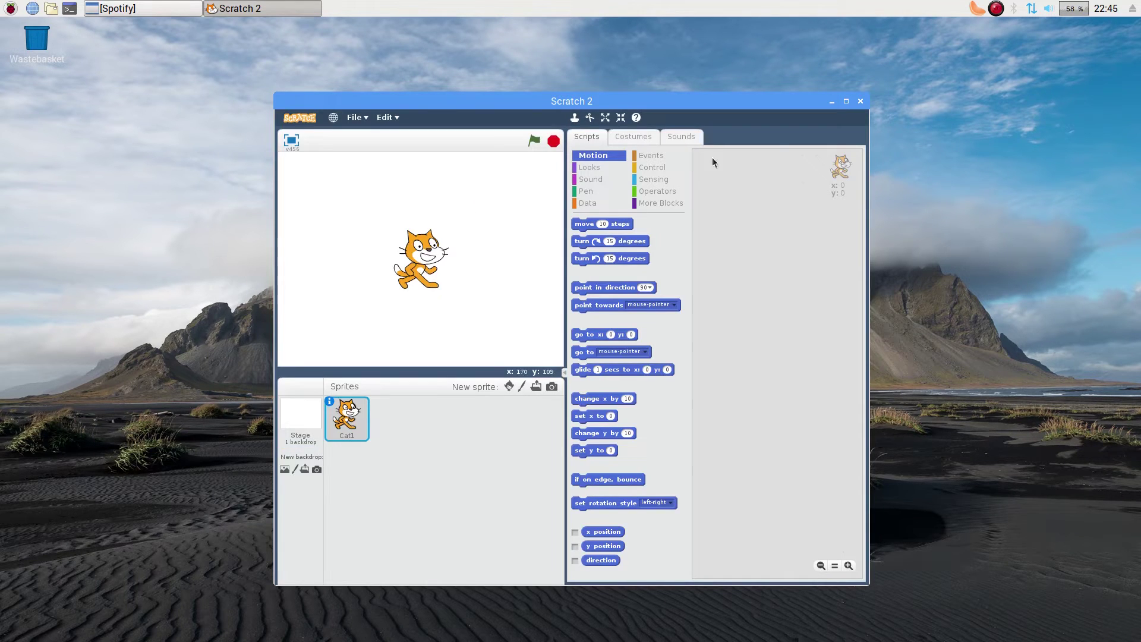
{"action": "left_click", "coordinate": [846, 102]}
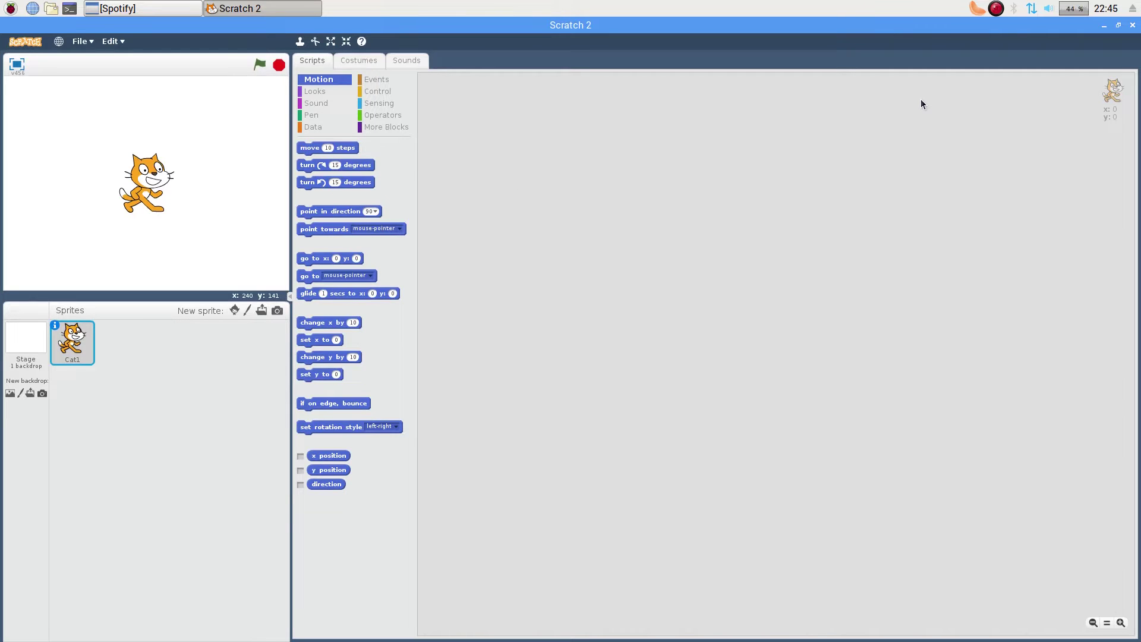
{"action": "left_click", "coordinate": [1133, 26]}
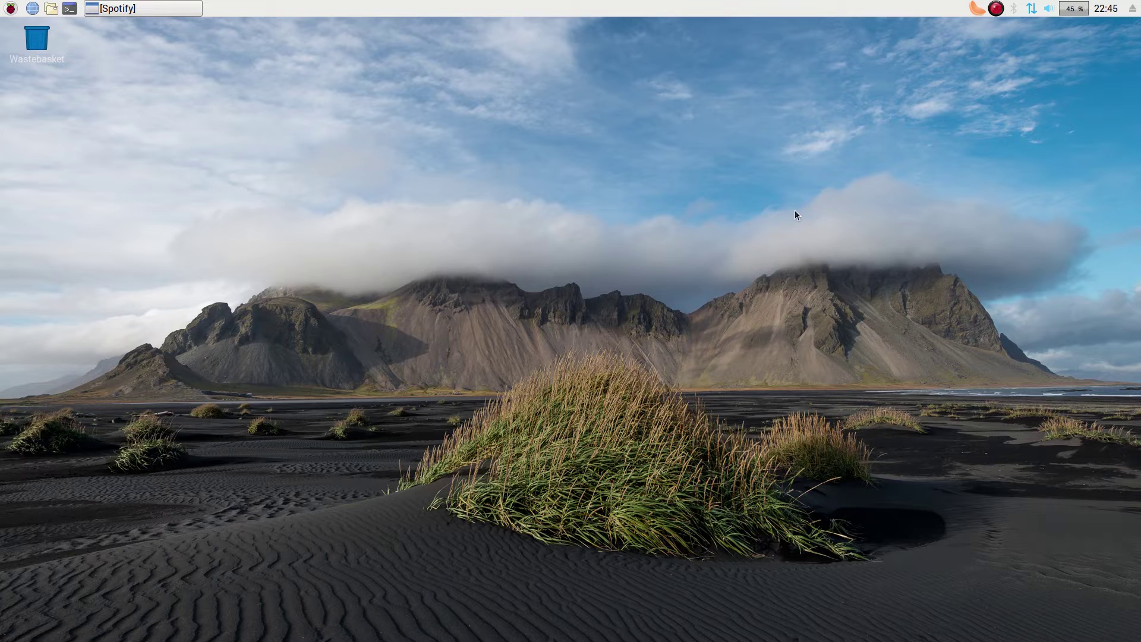
- Launch the Sense HAT Emulator from Programming, close it, and reopen the Programming submenu
{"action": "left_click", "coordinate": [11, 9]}
{"action": "mouse_move", "coordinate": [24, 24]}
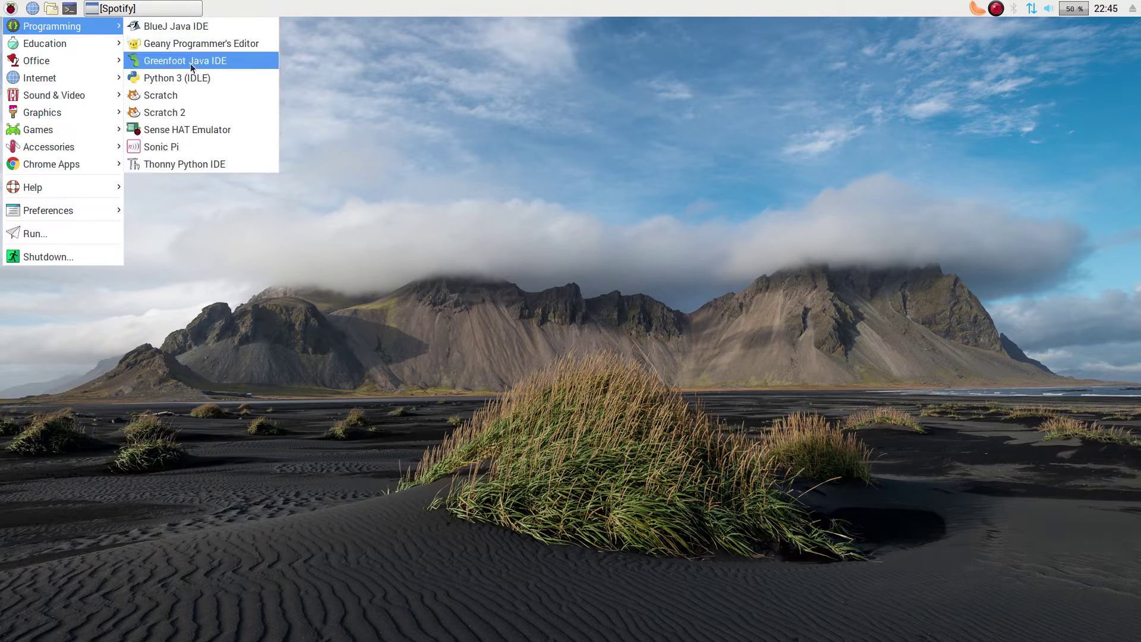
{"action": "left_click", "coordinate": [197, 130]}
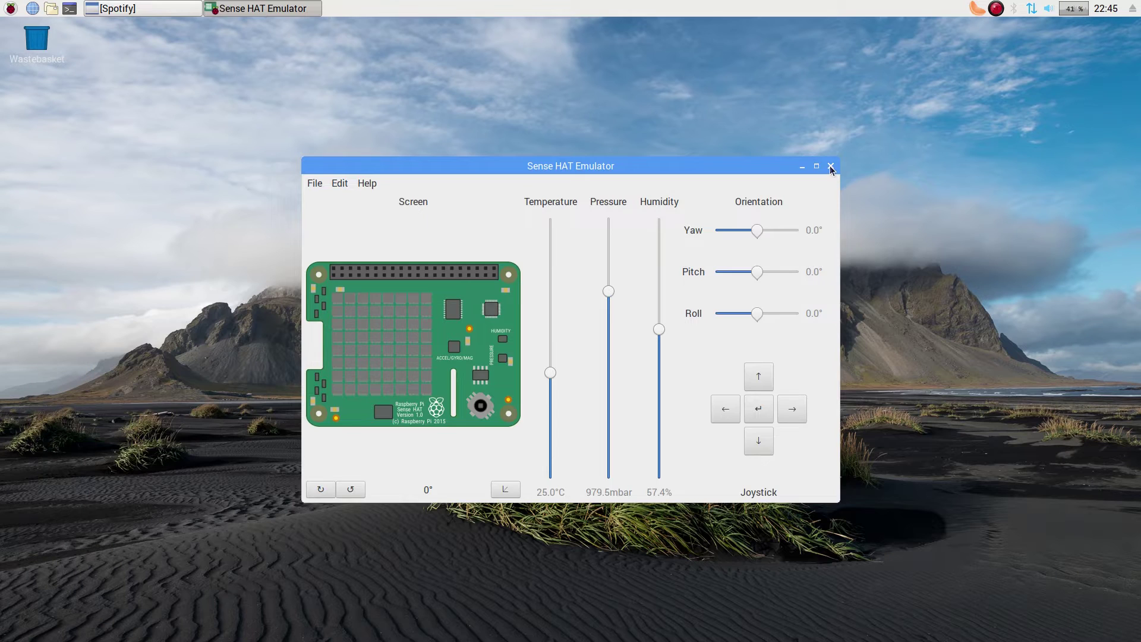
{"action": "left_click", "coordinate": [831, 167]}
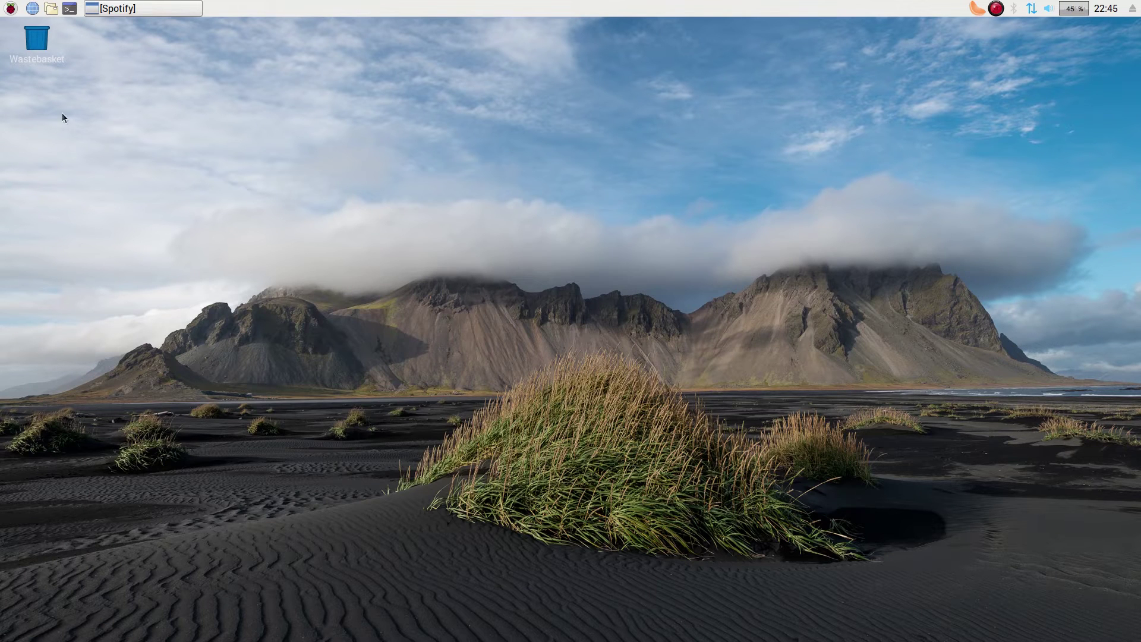
{"action": "left_click", "coordinate": [11, 9]}
{"action": "mouse_move", "coordinate": [37, 26]}
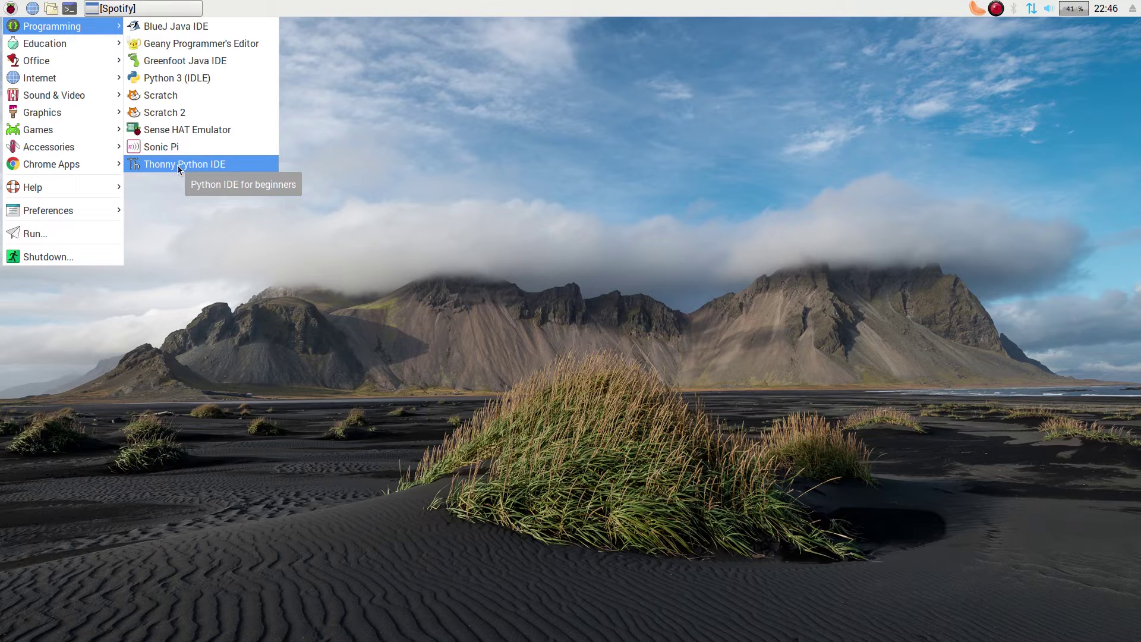
- Launch Thonny Python IDE, close its untitled session, and reopen the applications menu
{"action": "left_click", "coordinate": [178, 165]}
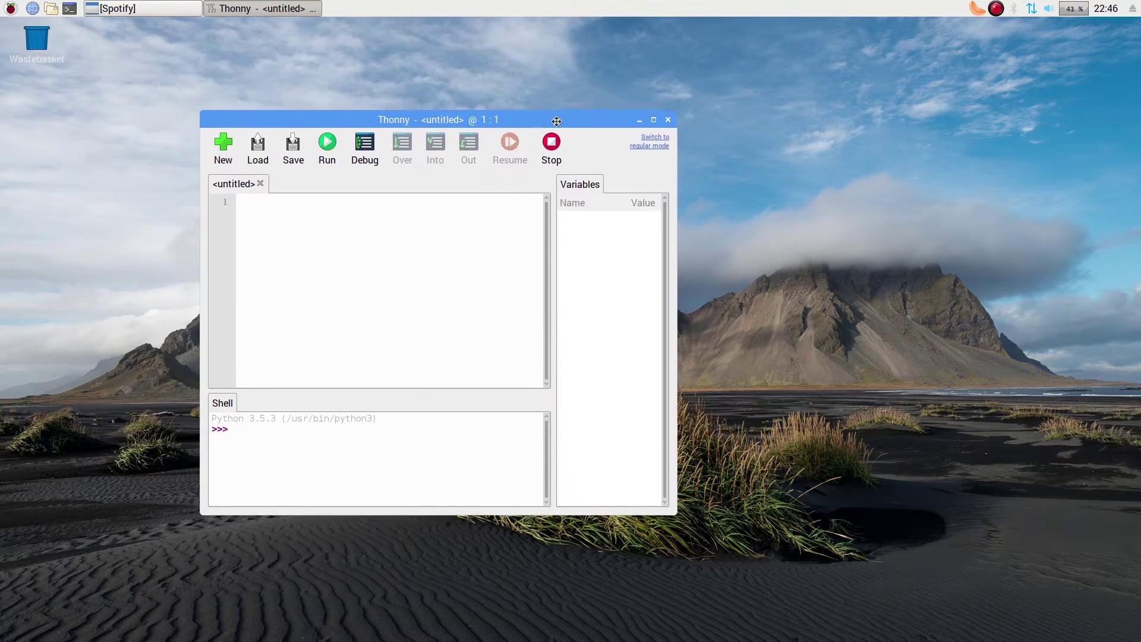
{"action": "left_click", "coordinate": [668, 113]}
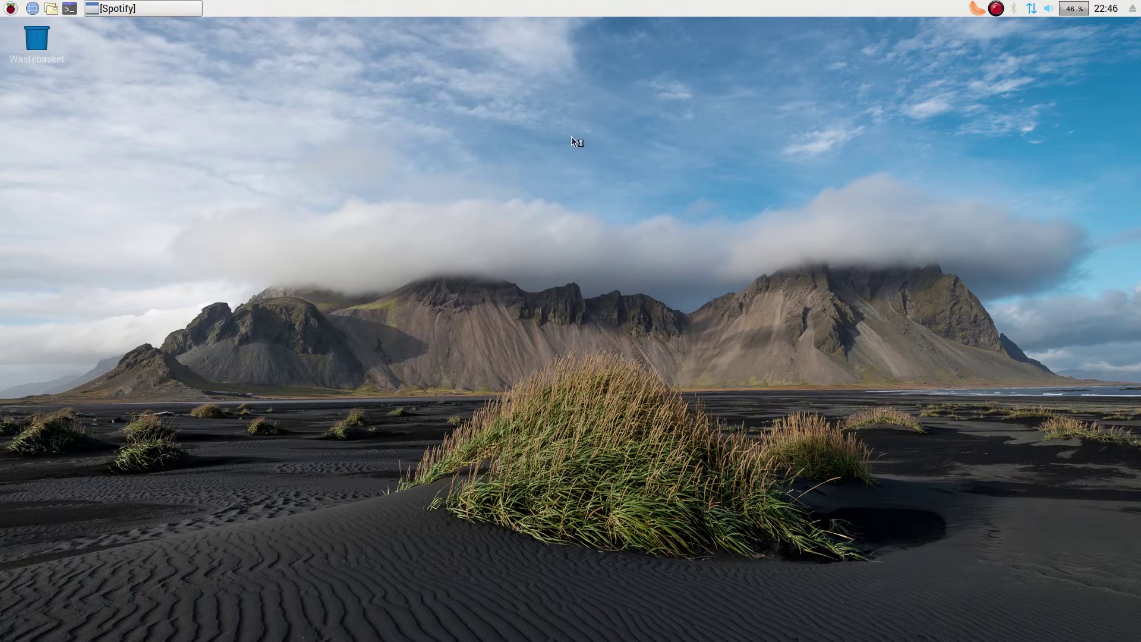
{"action": "left_click", "coordinate": [9, 9]}
{"action": "mouse_move", "coordinate": [25, 47]}
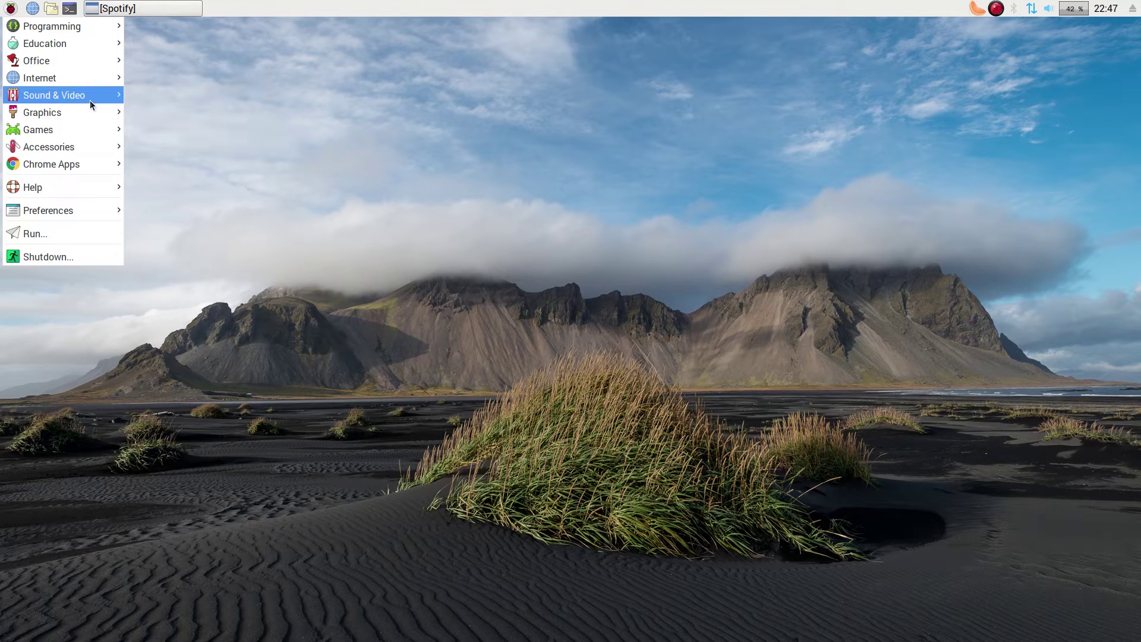
- Launch OpenShot Video Editor from Sound & Video, close its Default Project, and reopen Sound & Video
{"action": "mouse_move", "coordinate": [92, 98]}
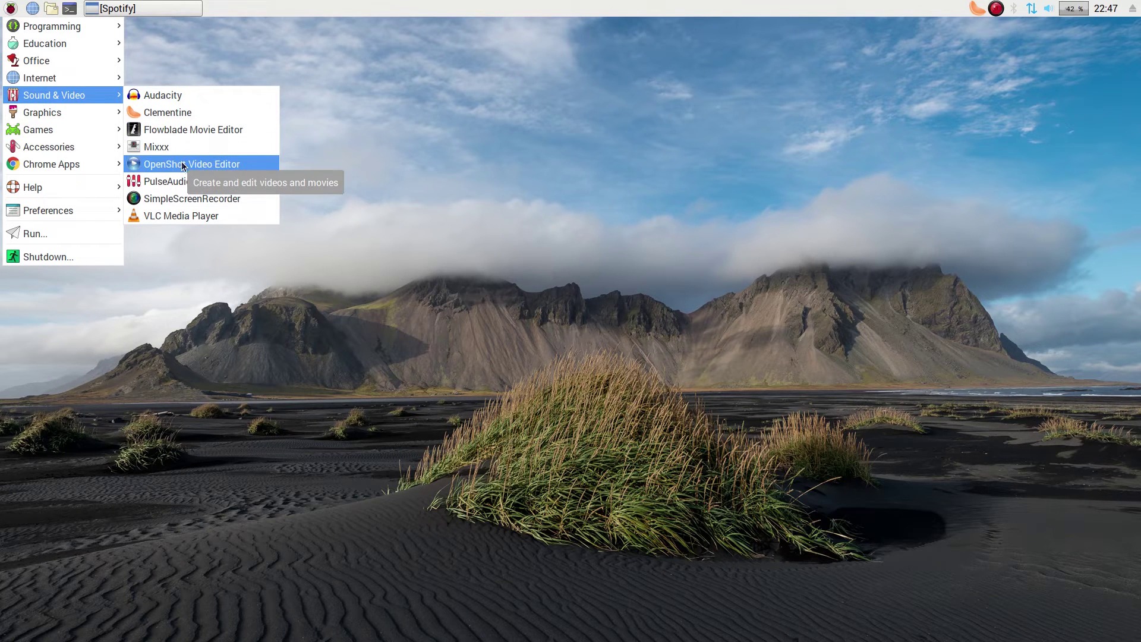
{"action": "left_click", "coordinate": [182, 165]}
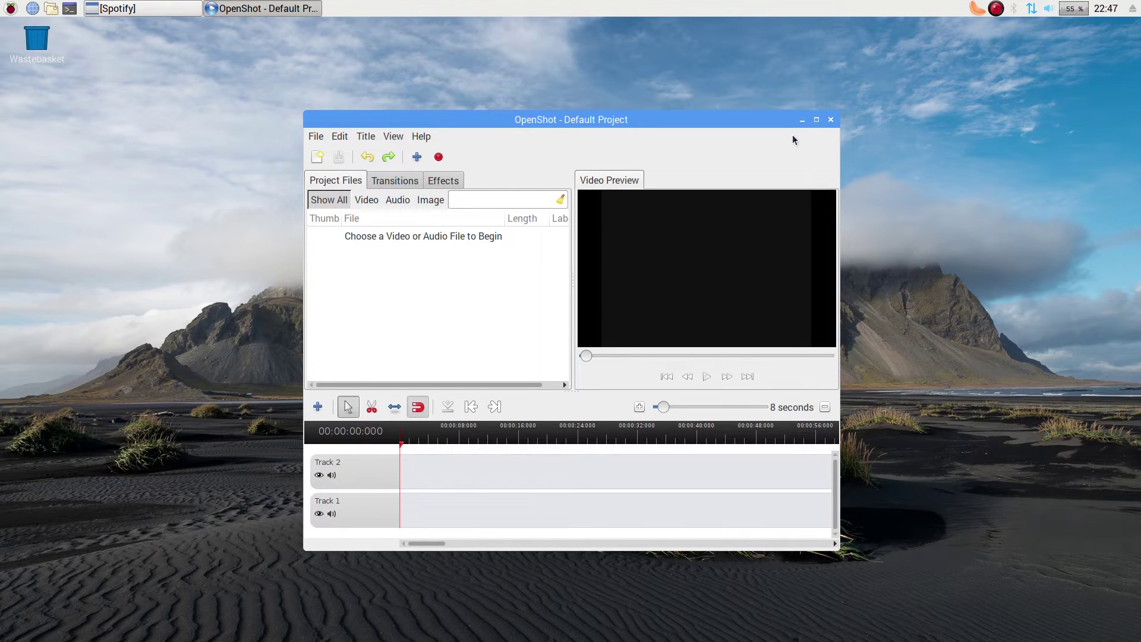
{"action": "left_click", "coordinate": [830, 121]}
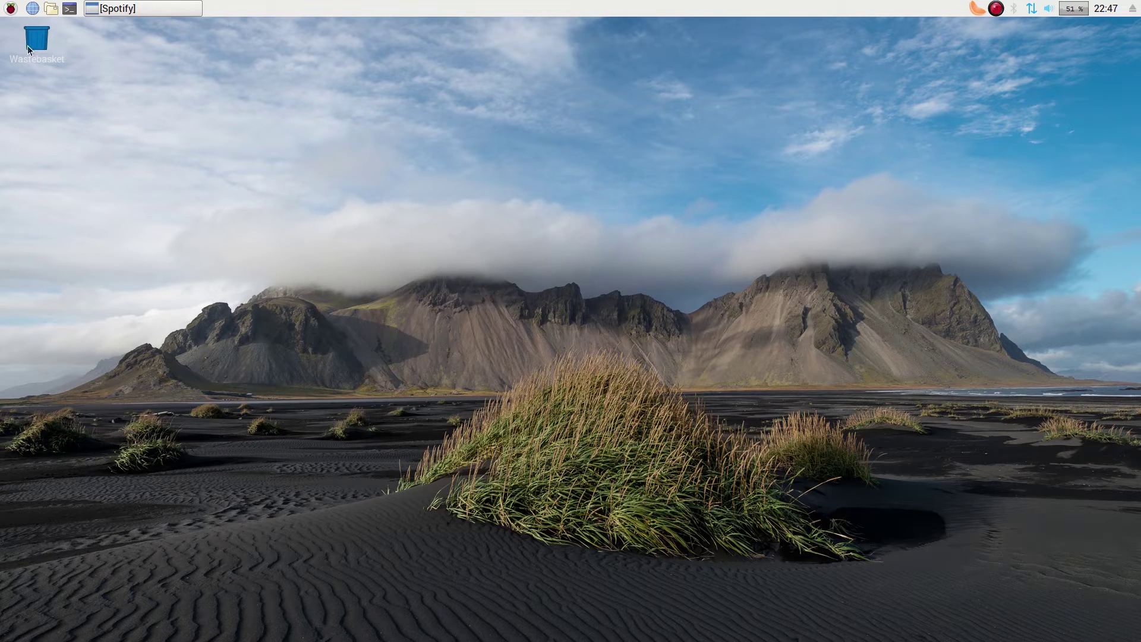
{"action": "left_click", "coordinate": [10, 8]}
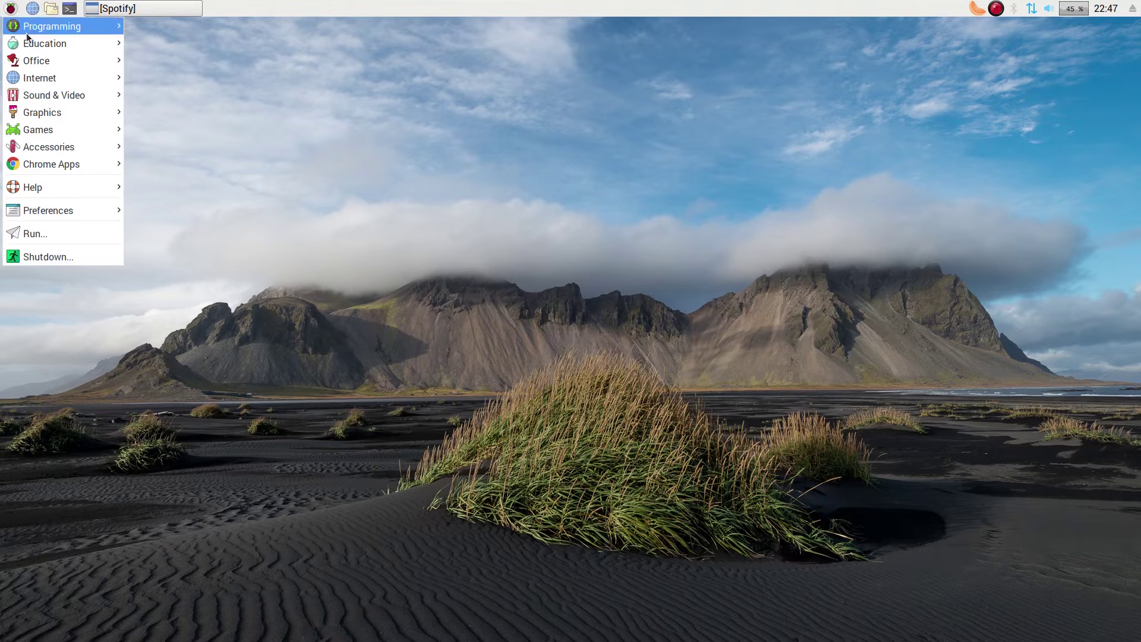
{"action": "mouse_move", "coordinate": [65, 95]}
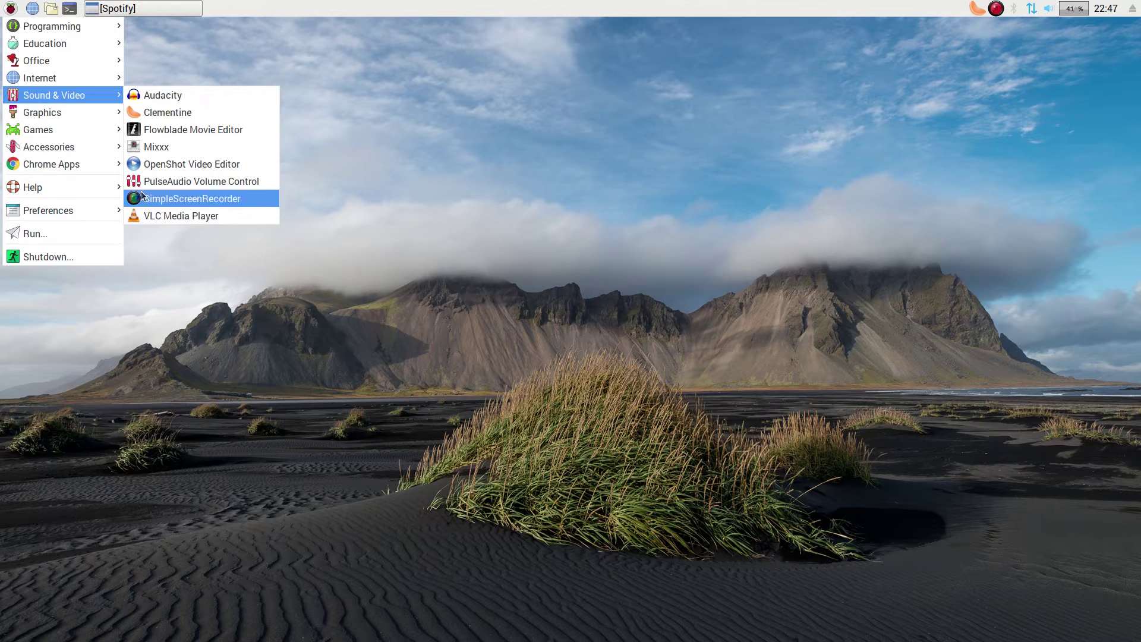
{"action": "mouse_move", "coordinate": [81, 114]}
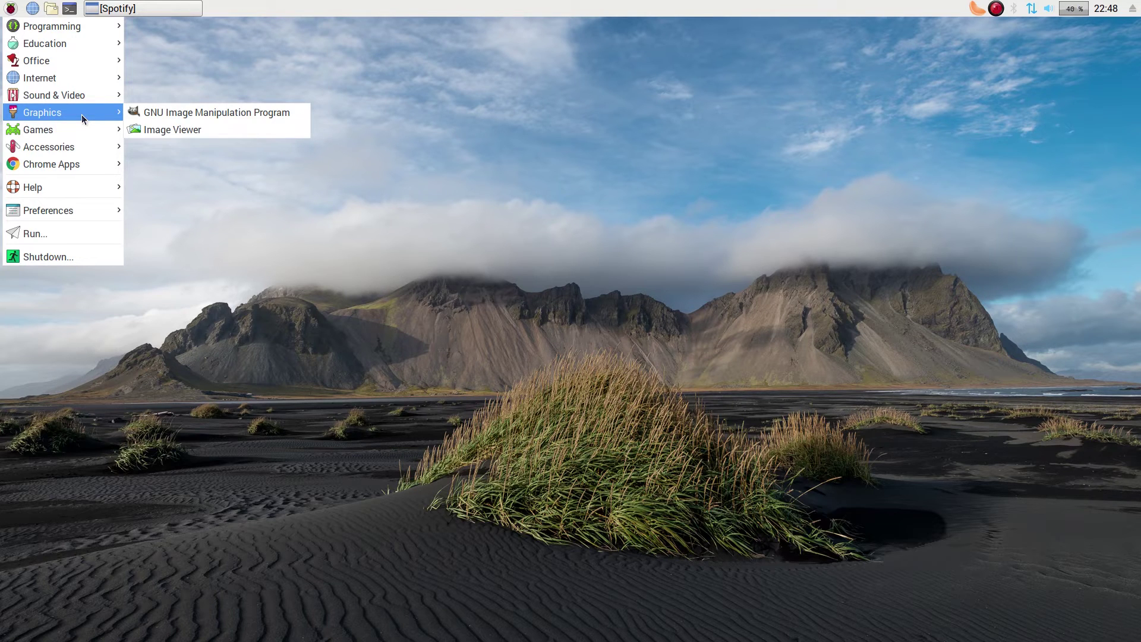
{"action": "left_click", "coordinate": [179, 113]}
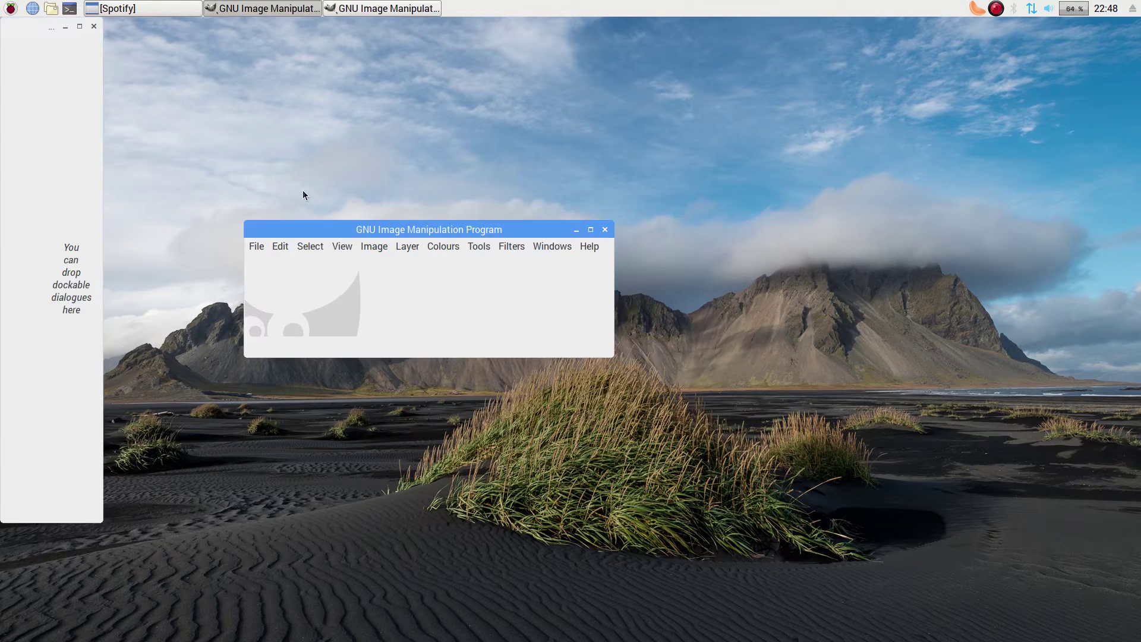
{"action": "left_click", "coordinate": [605, 231]}
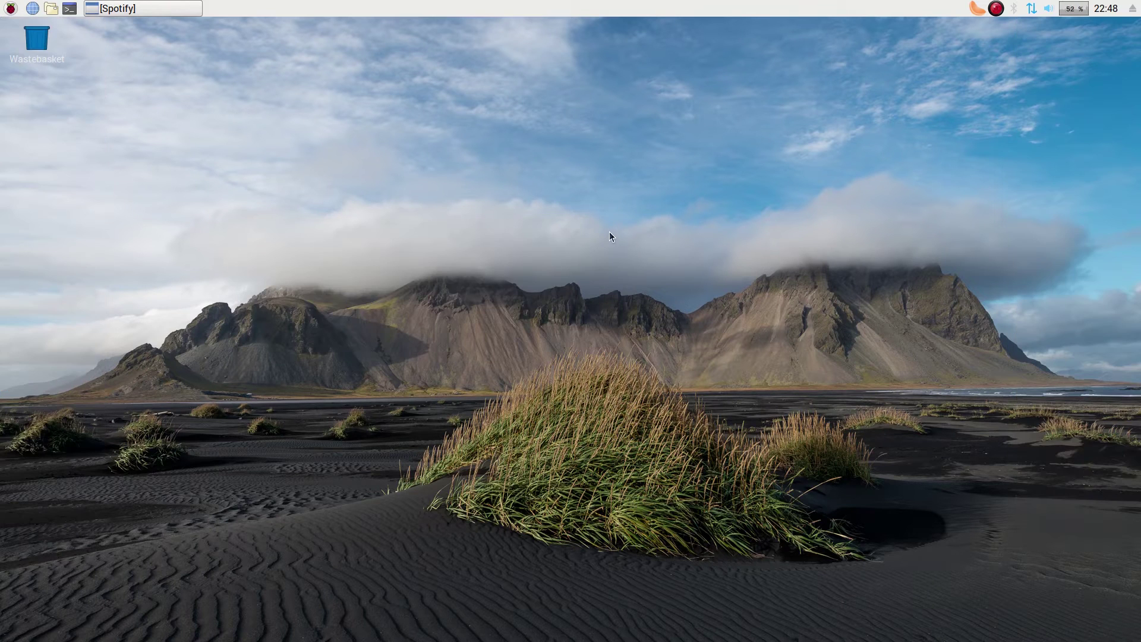
- Open the Python Games chooser, cancel without playing, then show the Accessories submenu
{"action": "left_click", "coordinate": [10, 9]}
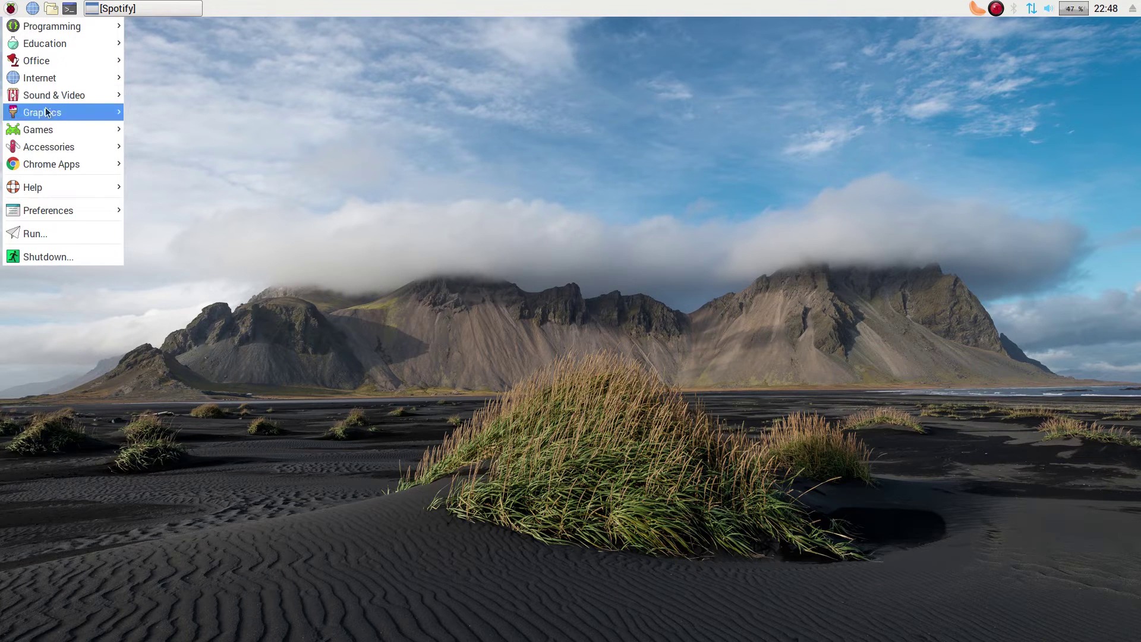
{"action": "mouse_move", "coordinate": [48, 129]}
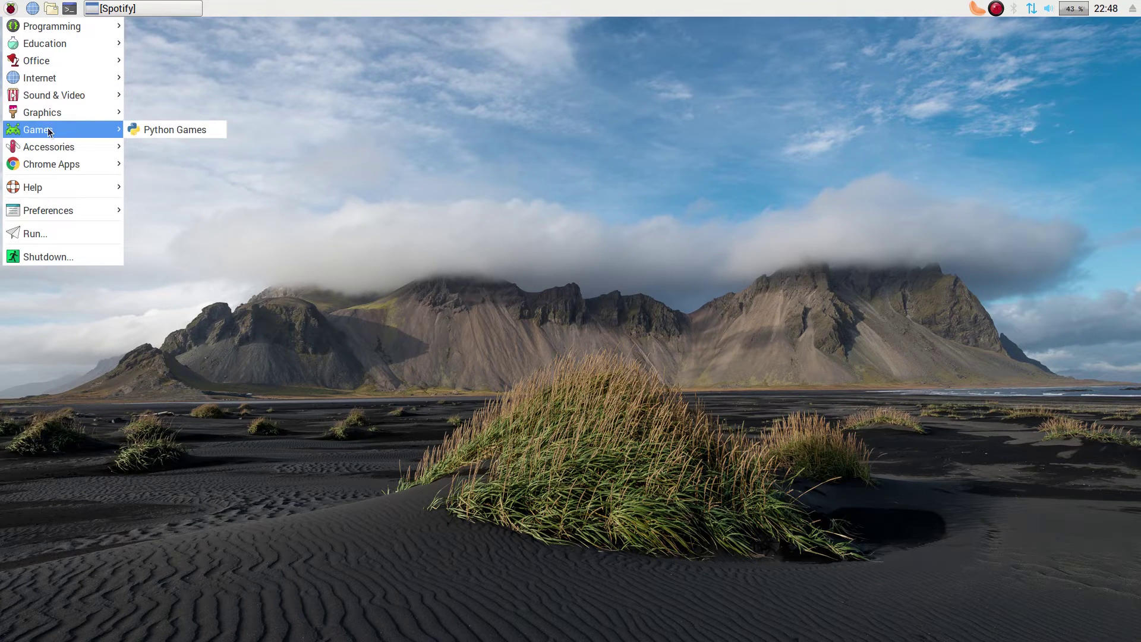
{"action": "left_click", "coordinate": [169, 129]}
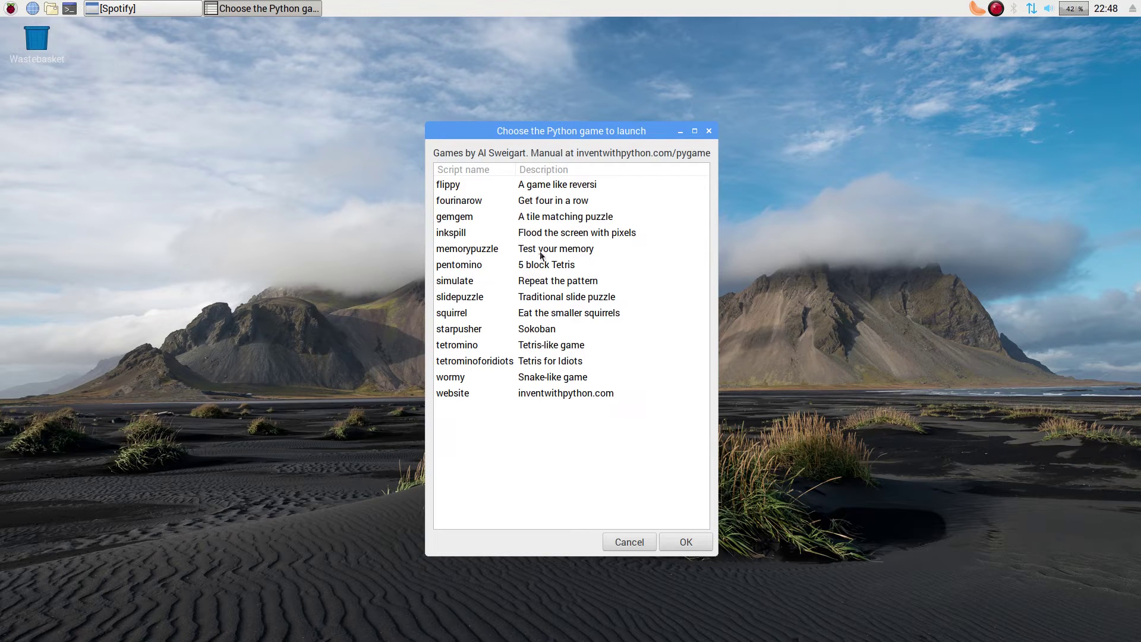
{"action": "left_click", "coordinate": [634, 544]}
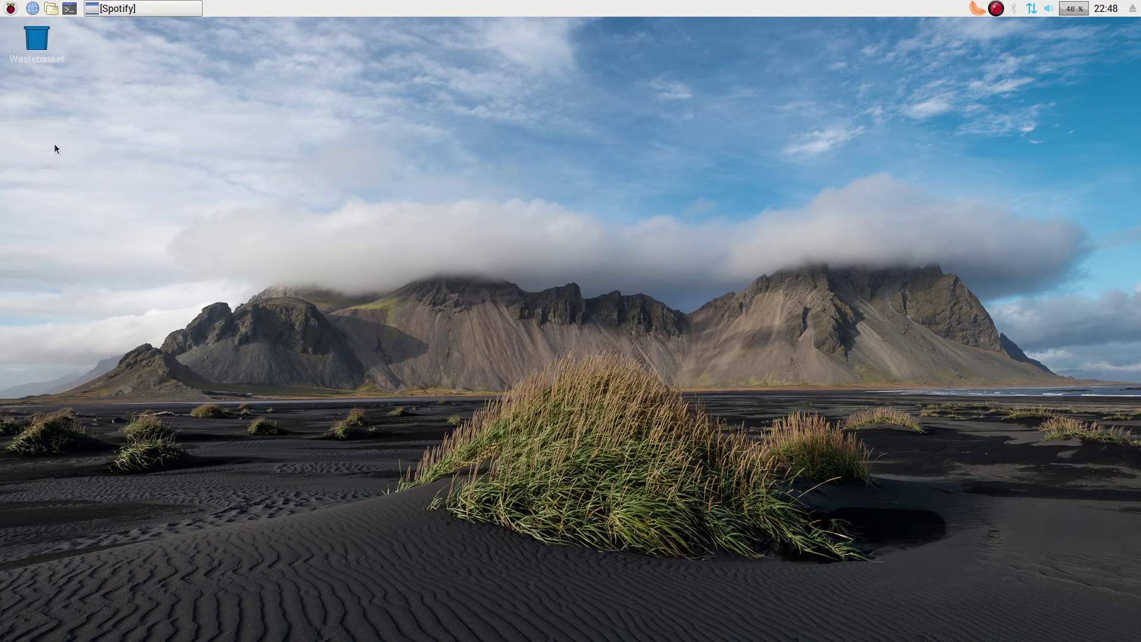
{"action": "left_click", "coordinate": [11, 8]}
{"action": "mouse_move", "coordinate": [71, 150]}
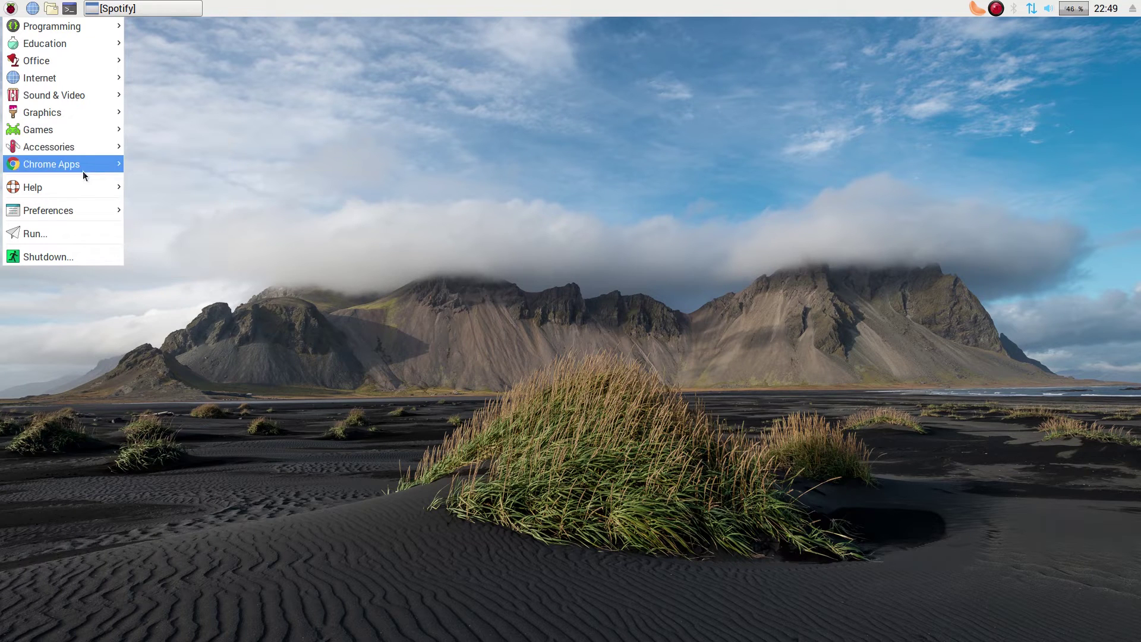
{"action": "mouse_move", "coordinate": [83, 170]}
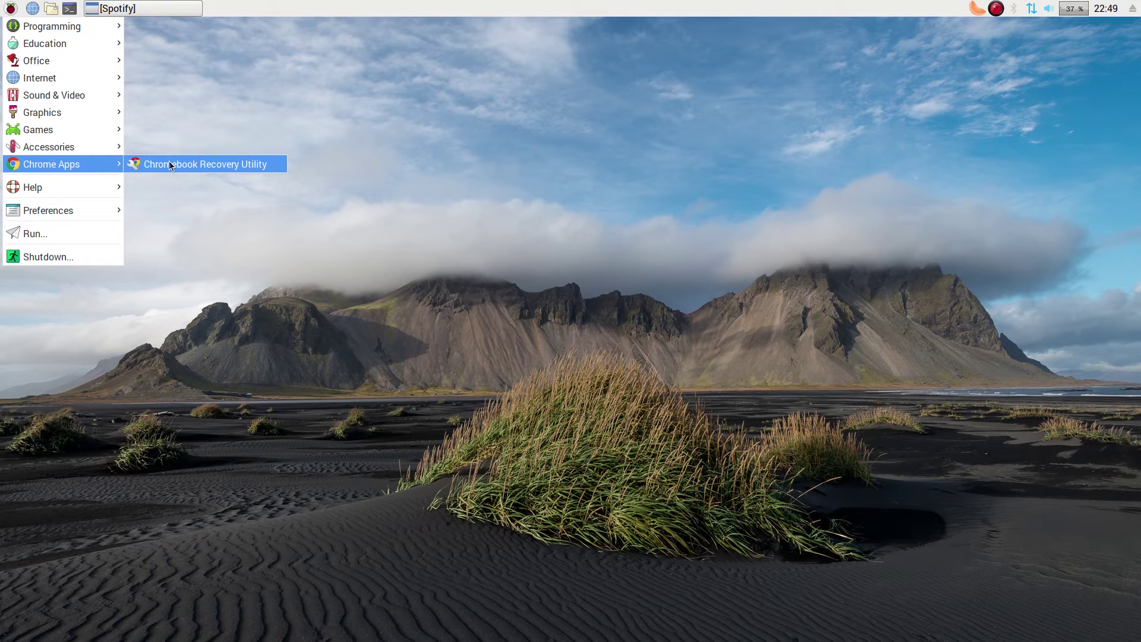
{"action": "mouse_move", "coordinate": [28, 188]}
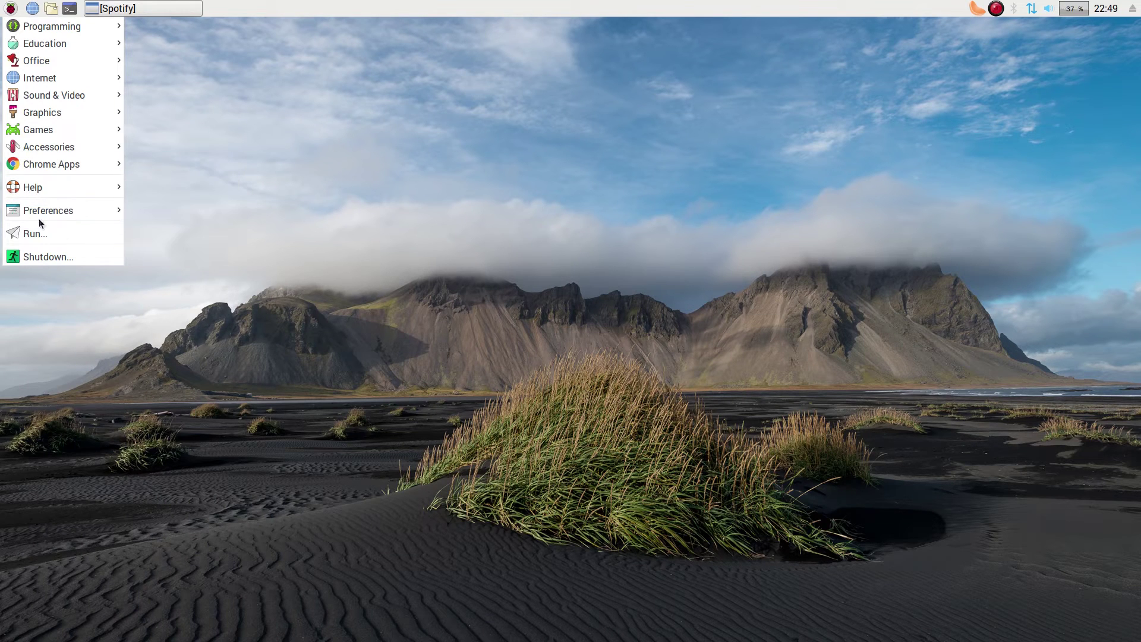
- Open Preferences > Appearance Settings, showing sand.jpg with the Fill screen with image layout
{"action": "mouse_move", "coordinate": [43, 213]}
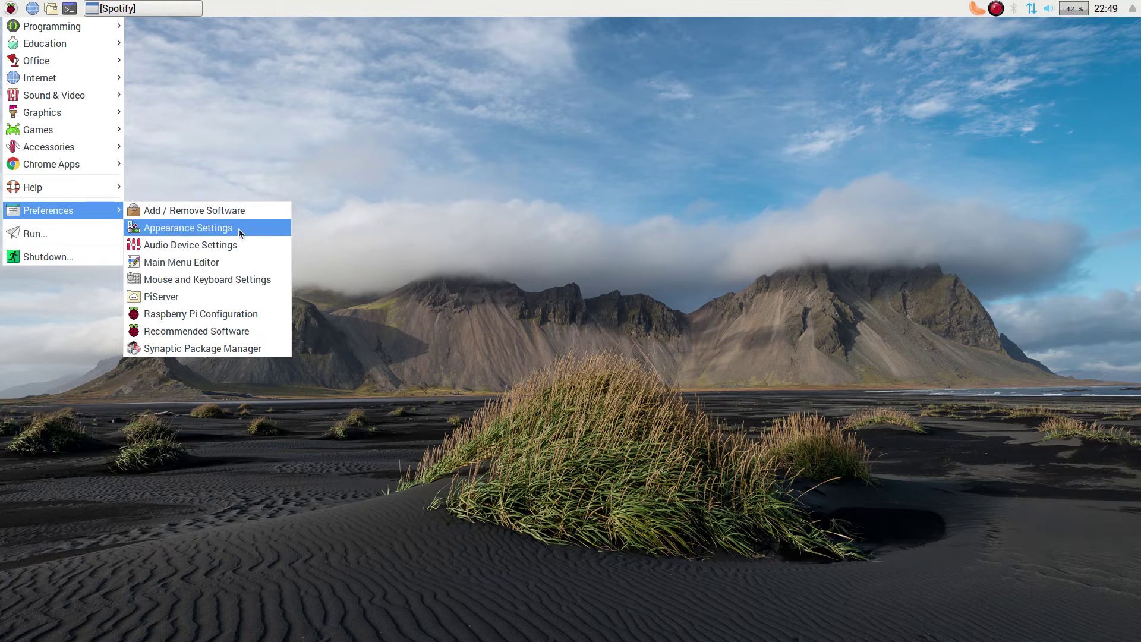
{"action": "left_click", "coordinate": [240, 228]}
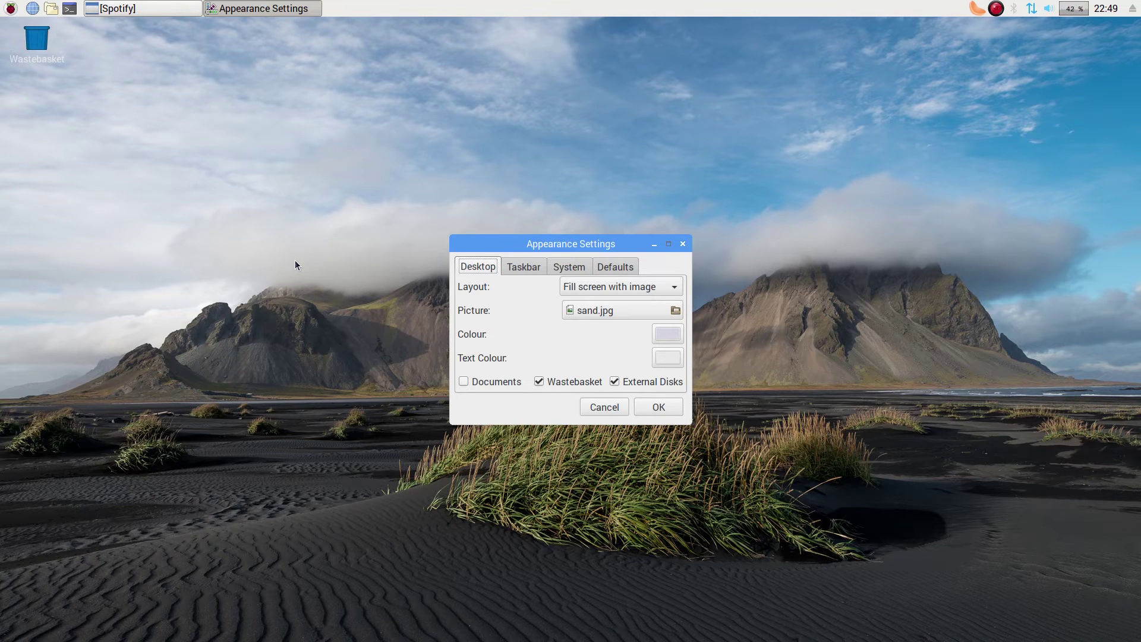
- Confirm Appearance Settings with sand.jpg unchanged and bring up the main menu
{"action": "left_click", "coordinate": [655, 408]}
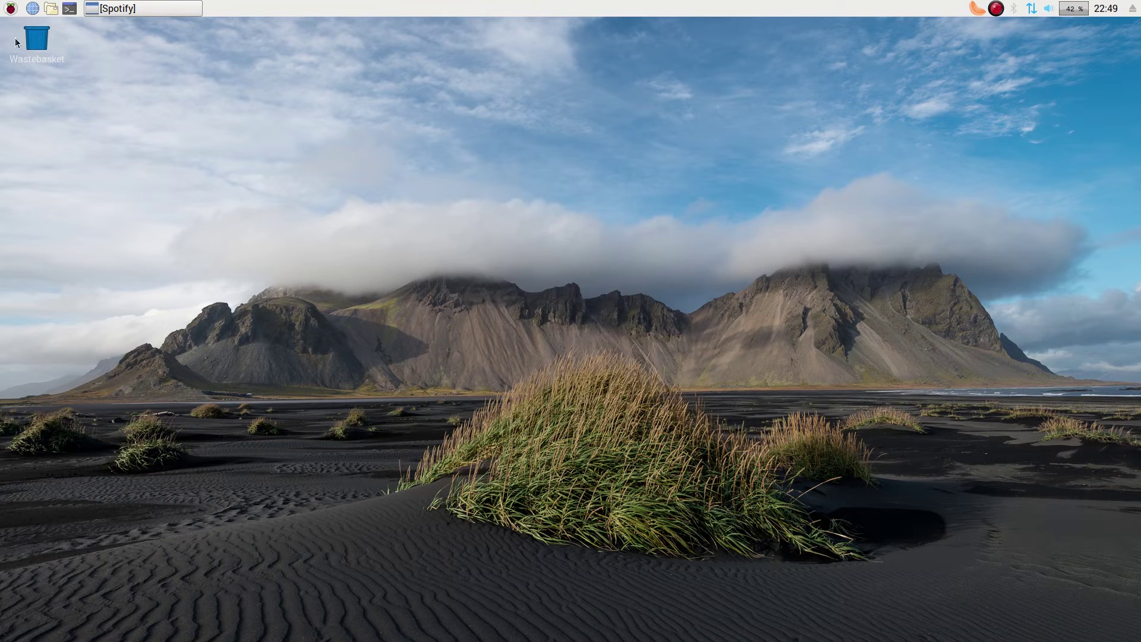
{"action": "left_click", "coordinate": [10, 8]}
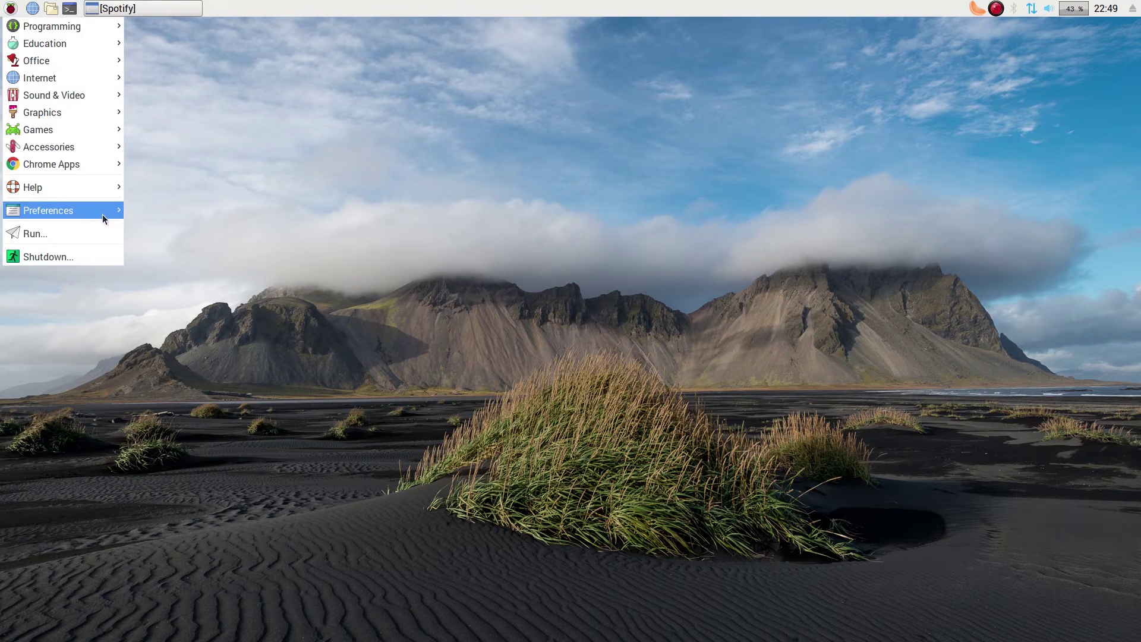
- Start the PiServer setup wizard from Preferences and cancel its Introduction page
{"action": "mouse_move", "coordinate": [102, 213]}
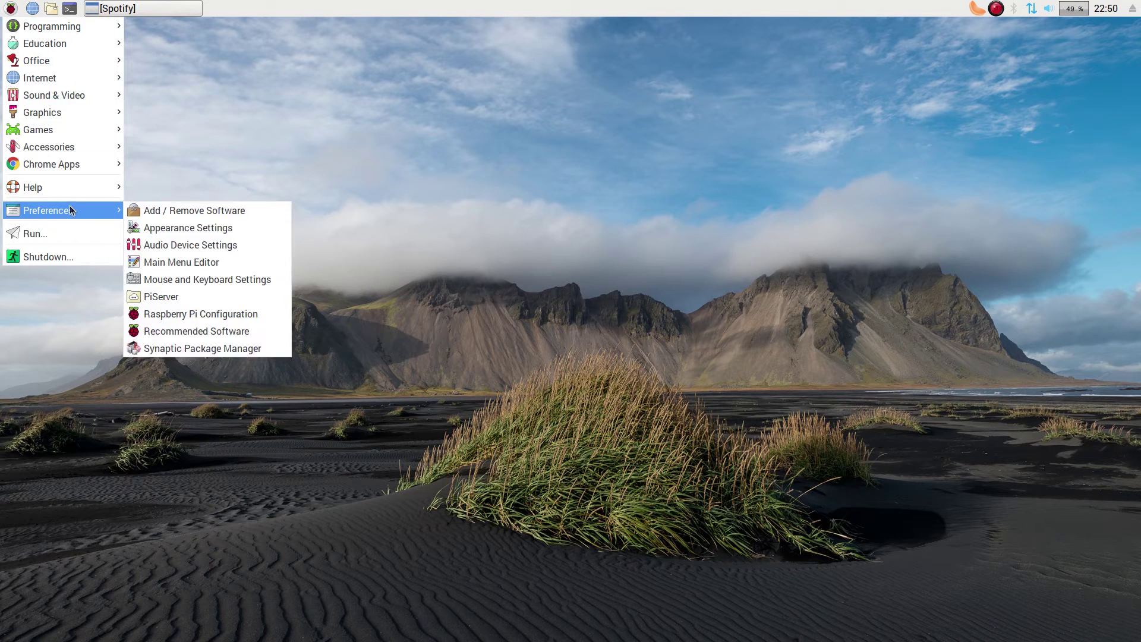
{"action": "left_click", "coordinate": [208, 300]}
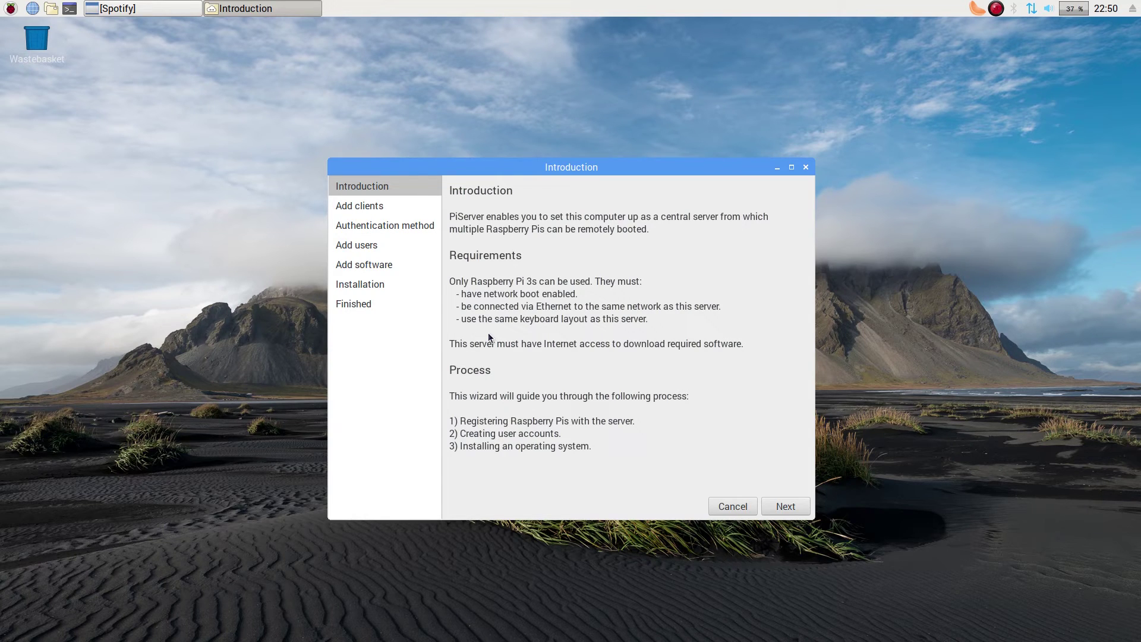
{"action": "left_click", "coordinate": [726, 507]}
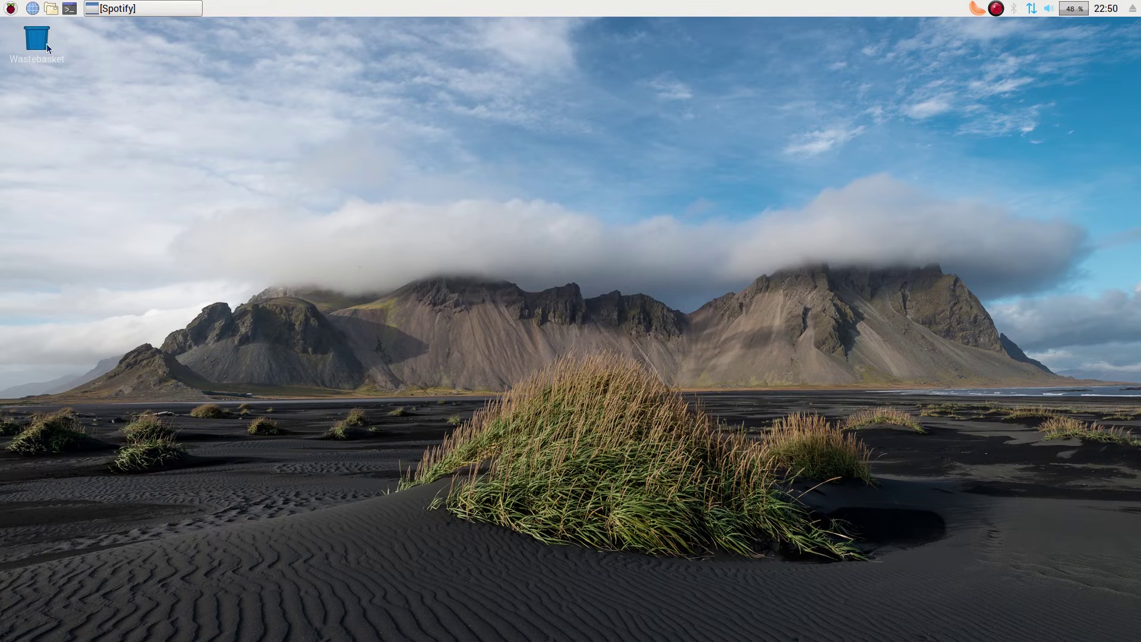
- Open Recommended Software from Preferences and scroll through the full software list
{"action": "left_click", "coordinate": [10, 9]}
{"action": "mouse_move", "coordinate": [83, 212]}
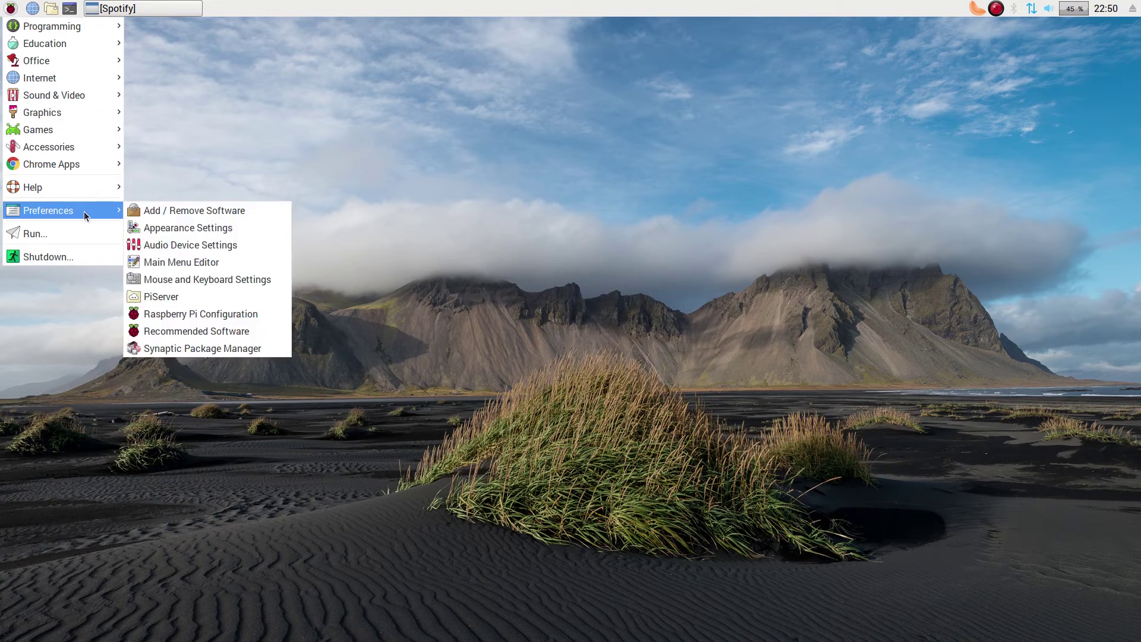
{"action": "left_click", "coordinate": [197, 334]}
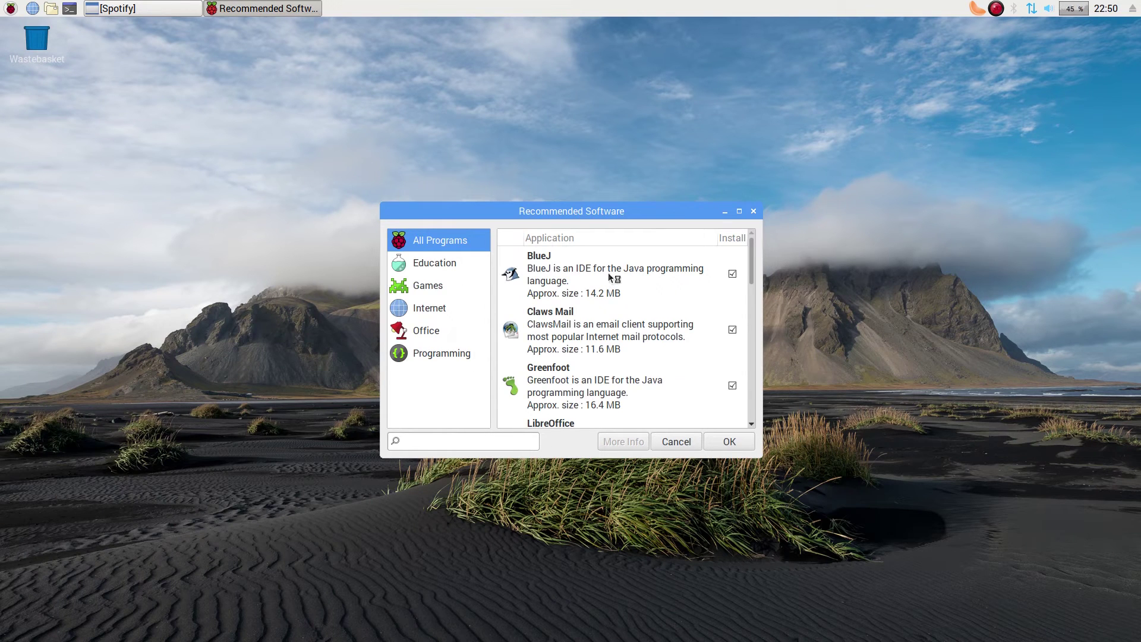
{"action": "scroll", "coordinate": [645, 287], "scroll_direction": "down", "scroll_amount": 3}
{"action": "scroll", "coordinate": [645, 292], "scroll_direction": "down", "scroll_amount": 1}
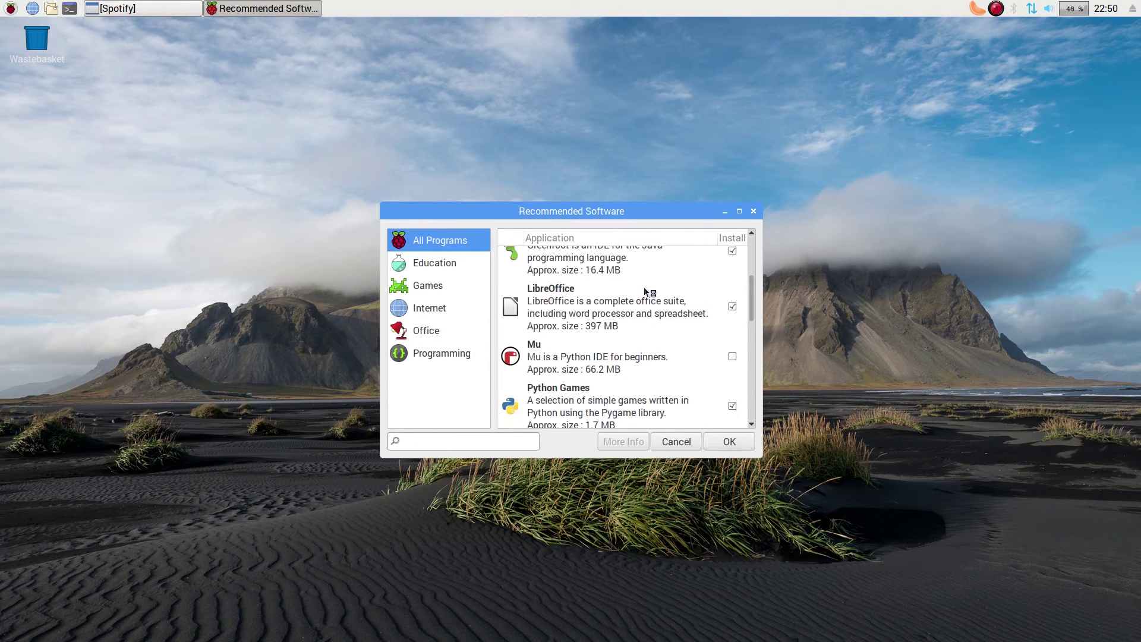
{"action": "scroll", "coordinate": [661, 344], "scroll_direction": "down", "scroll_amount": 1}
{"action": "scroll", "coordinate": [661, 348], "scroll_direction": "down", "scroll_amount": 5}
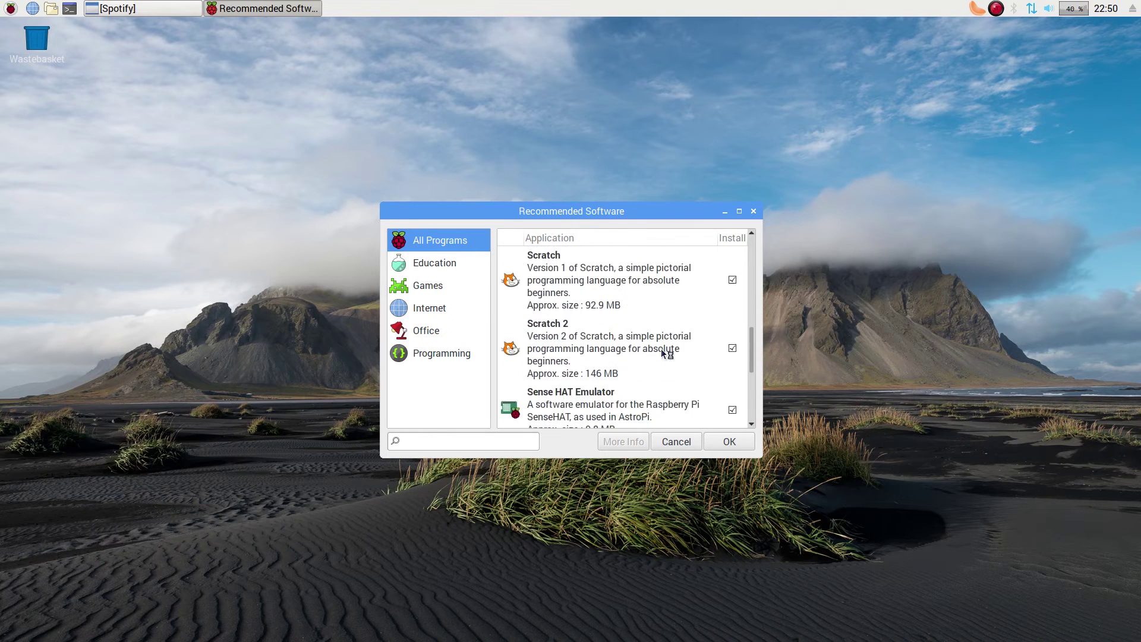
{"action": "scroll", "coordinate": [661, 349], "scroll_direction": "down", "scroll_amount": 1}
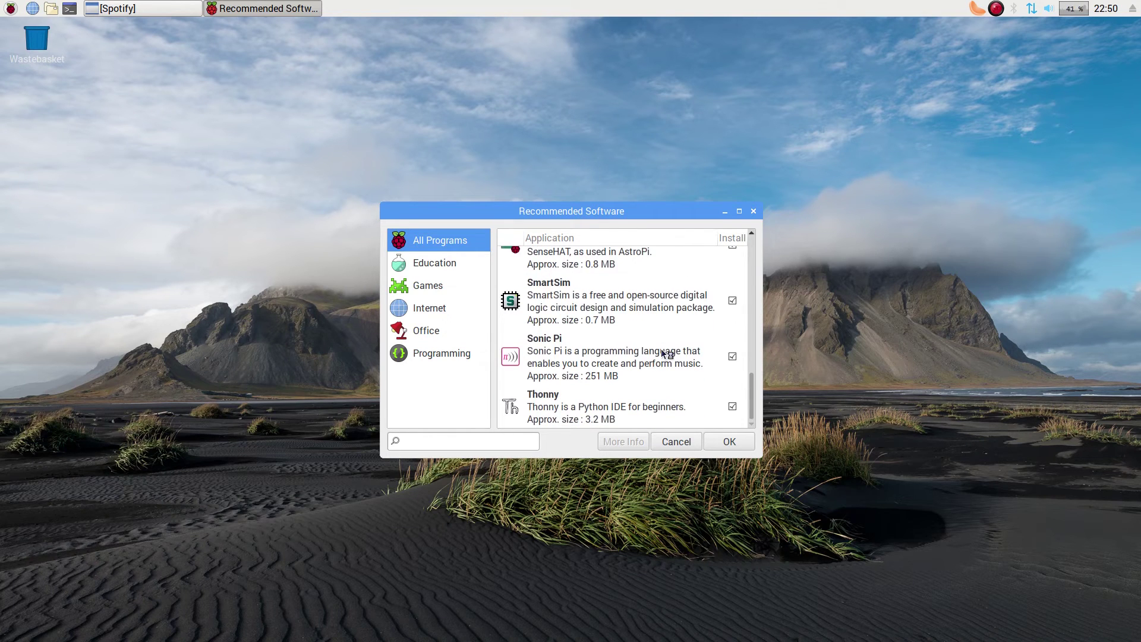
- Browse the Education, Games, Internet, Office and Programming categories in turn
{"action": "left_click", "coordinate": [449, 266]}
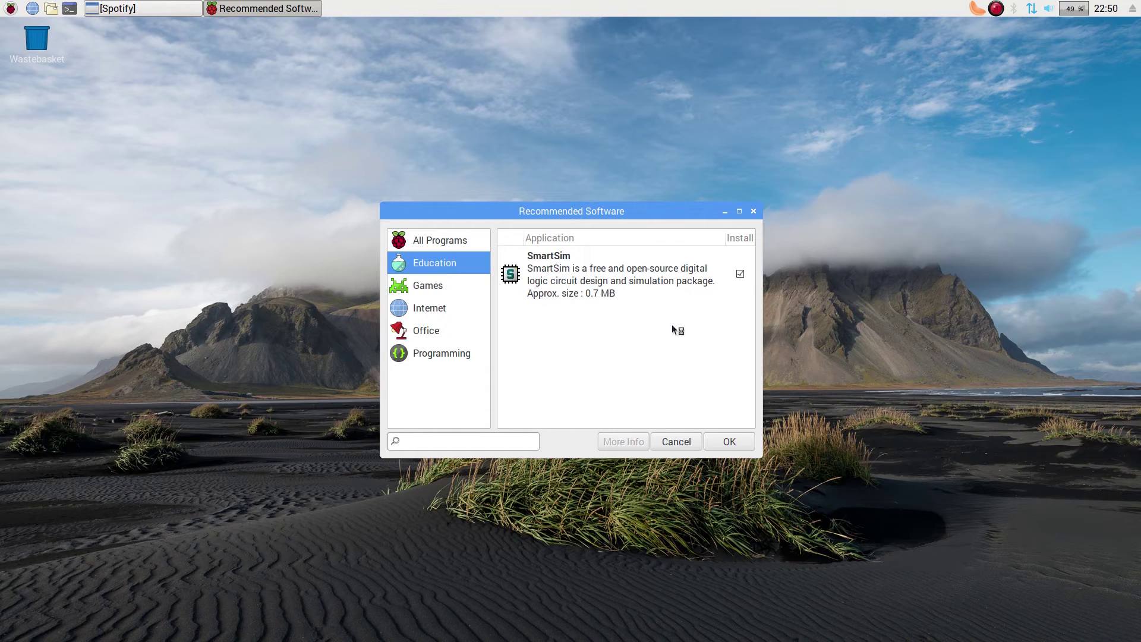
{"action": "left_click", "coordinate": [430, 292]}
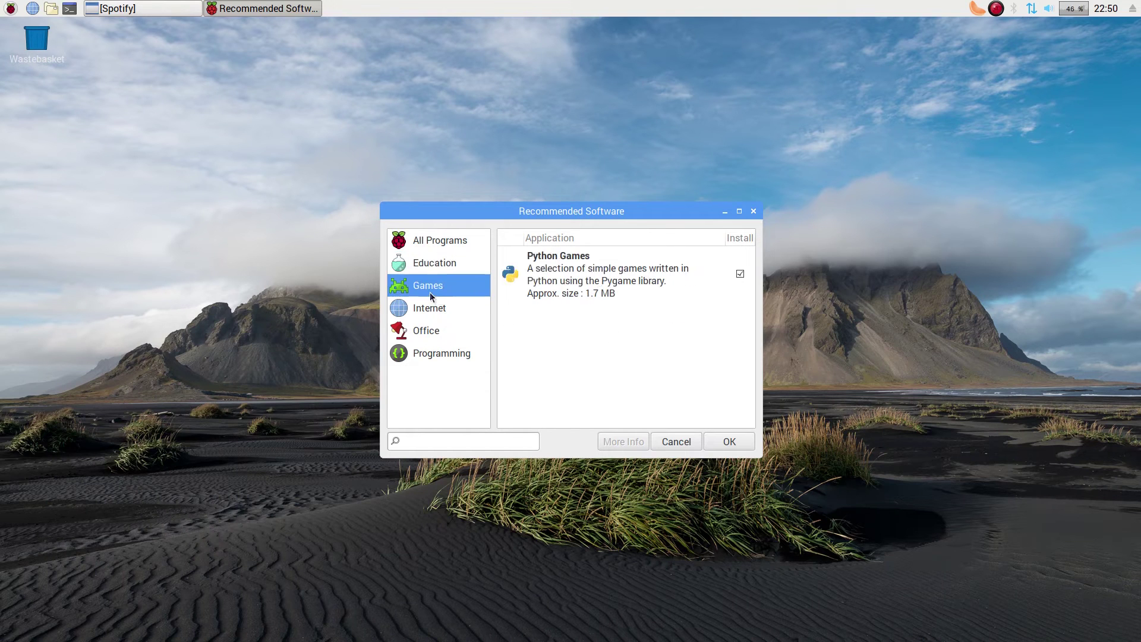
{"action": "left_click", "coordinate": [431, 308]}
{"action": "left_click", "coordinate": [437, 329]}
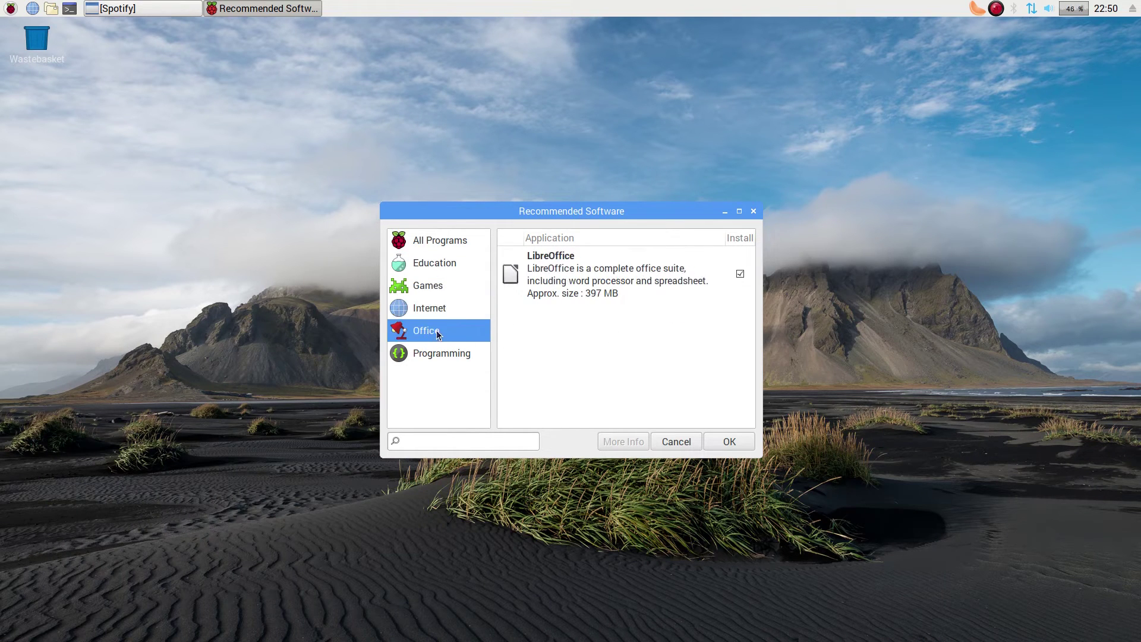
{"action": "left_click", "coordinate": [439, 354]}
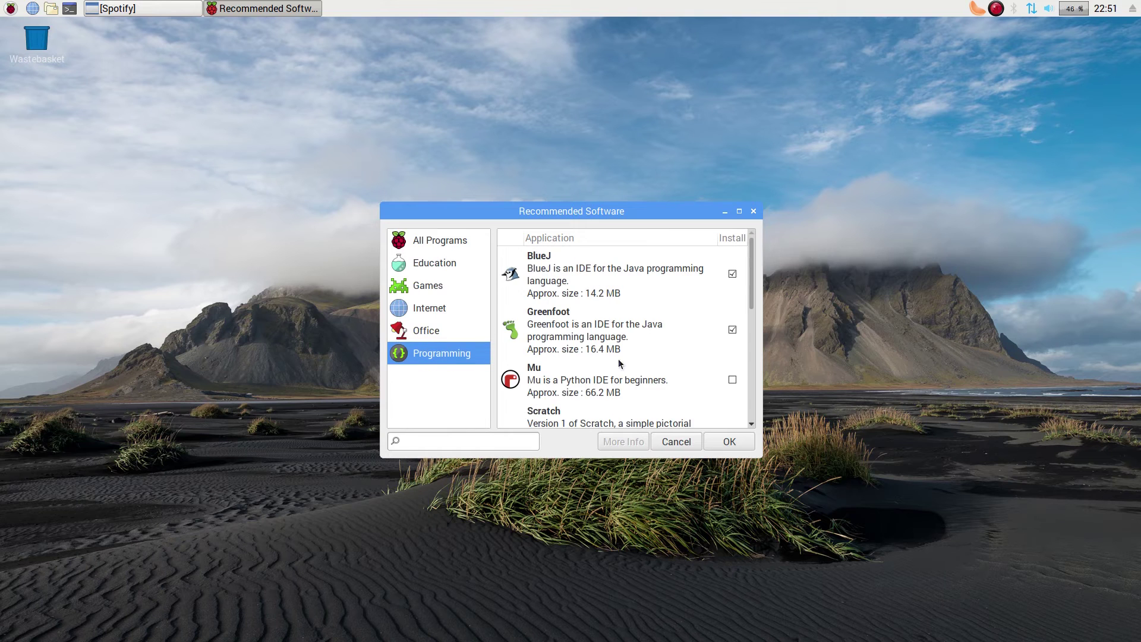
- Scroll the Programming list, then cancel Recommended Software without installing anything
{"action": "scroll", "coordinate": [682, 352], "scroll_direction": "down", "scroll_amount": 3}
{"action": "scroll", "coordinate": [682, 352], "scroll_direction": "down", "scroll_amount": 7}
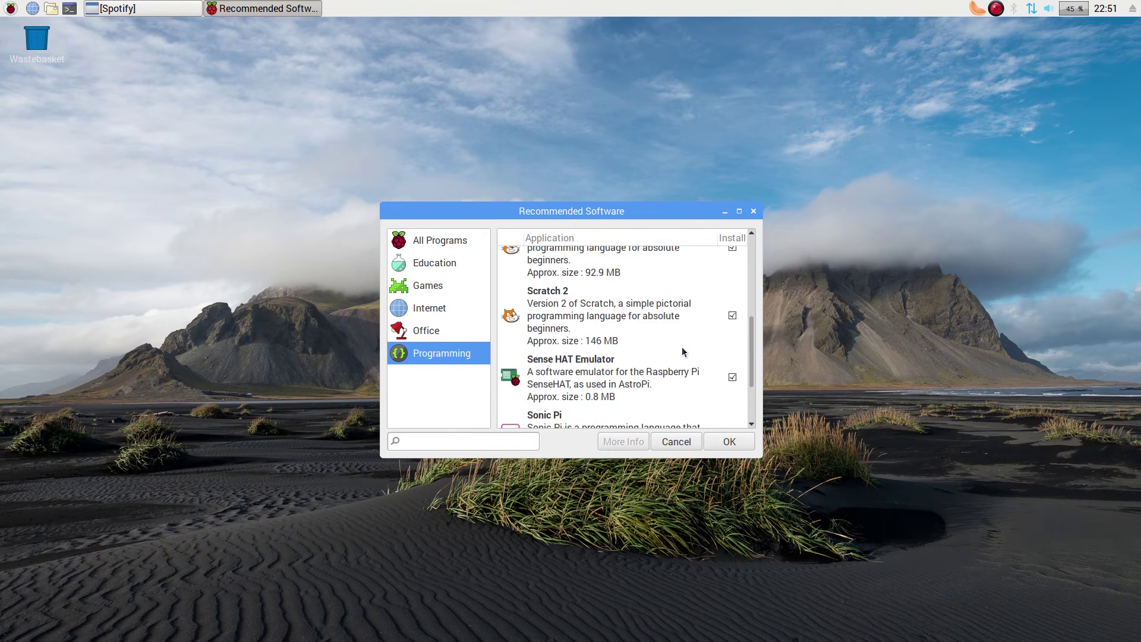
{"action": "scroll", "coordinate": [674, 345], "scroll_direction": "up", "scroll_amount": 7}
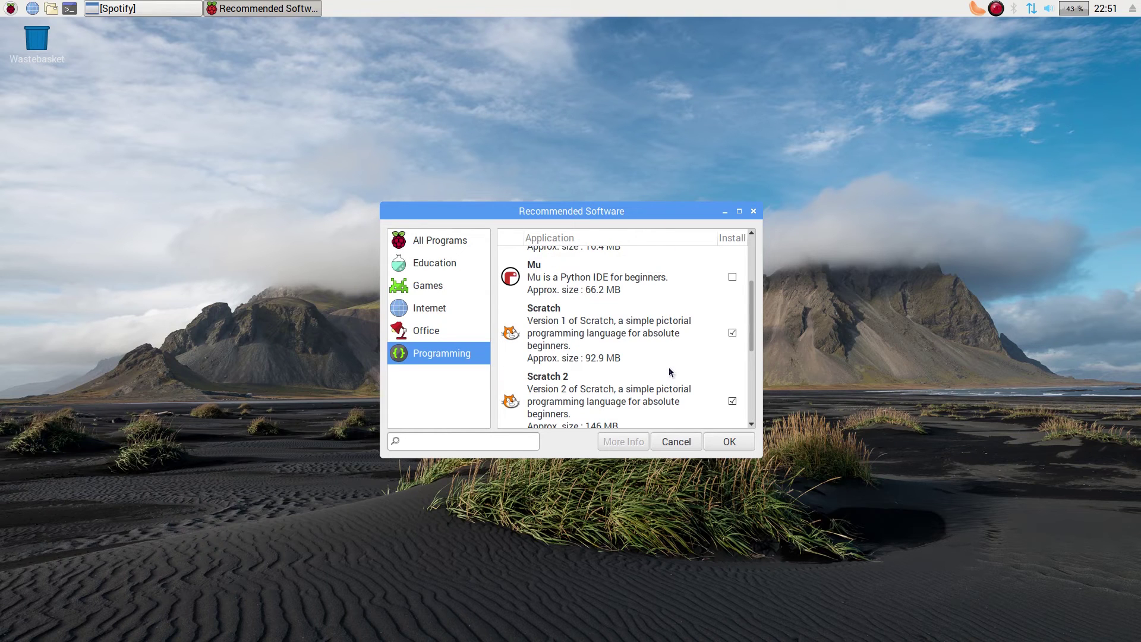
{"action": "left_click", "coordinate": [678, 443]}
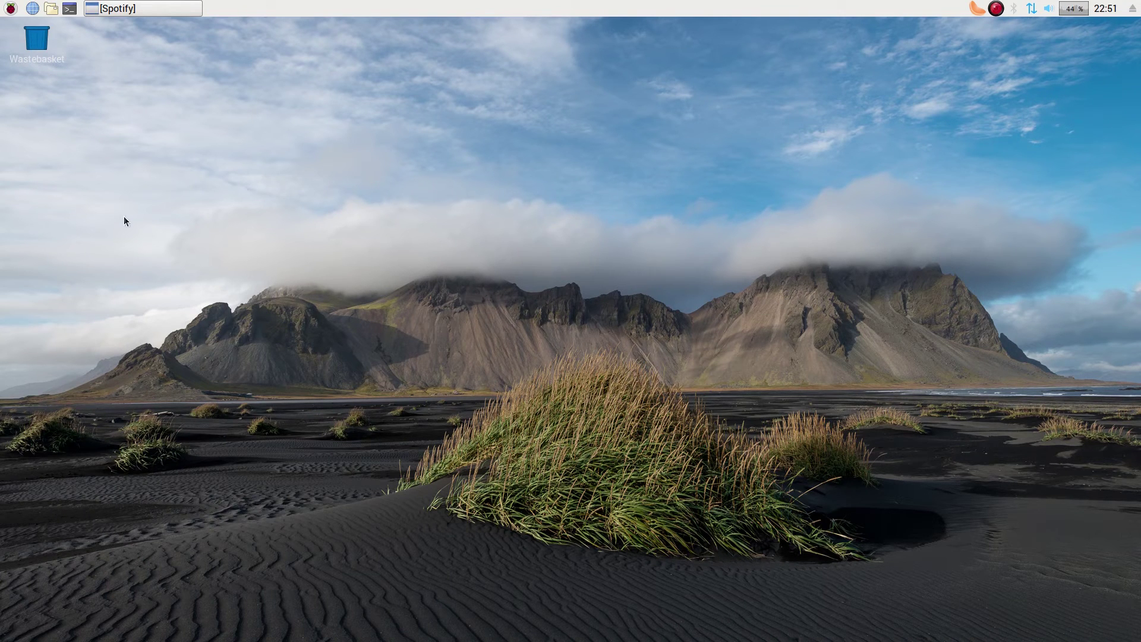
- Restore Spotify, close the Go Premium advert over the playlist, and minimise the player
{"action": "left_click", "coordinate": [142, 7]}
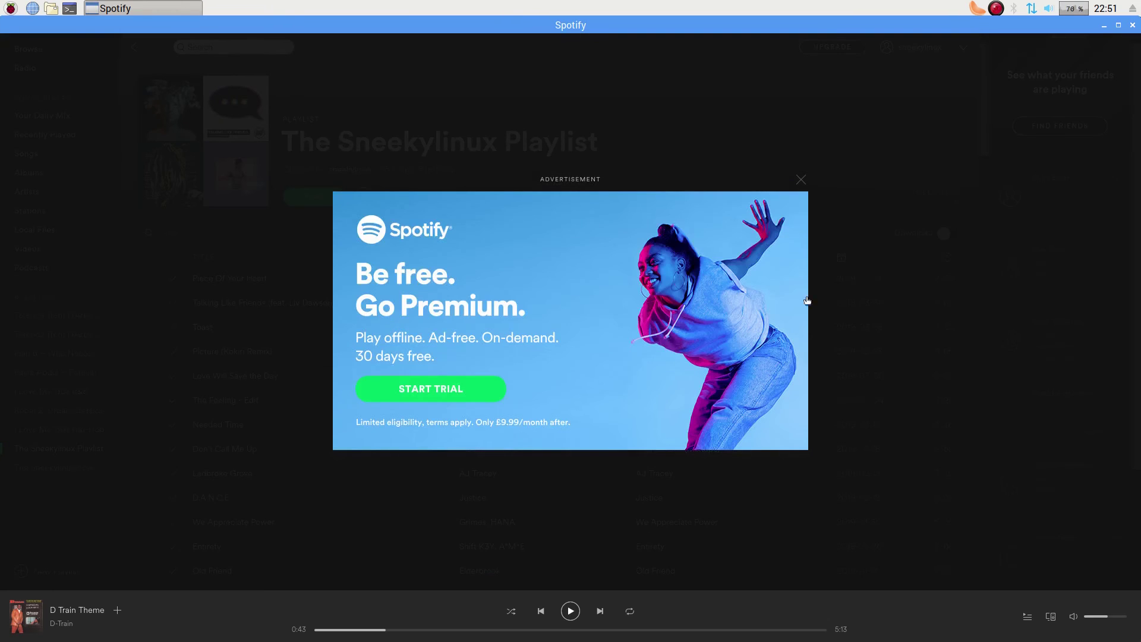
{"action": "left_click", "coordinate": [801, 179]}
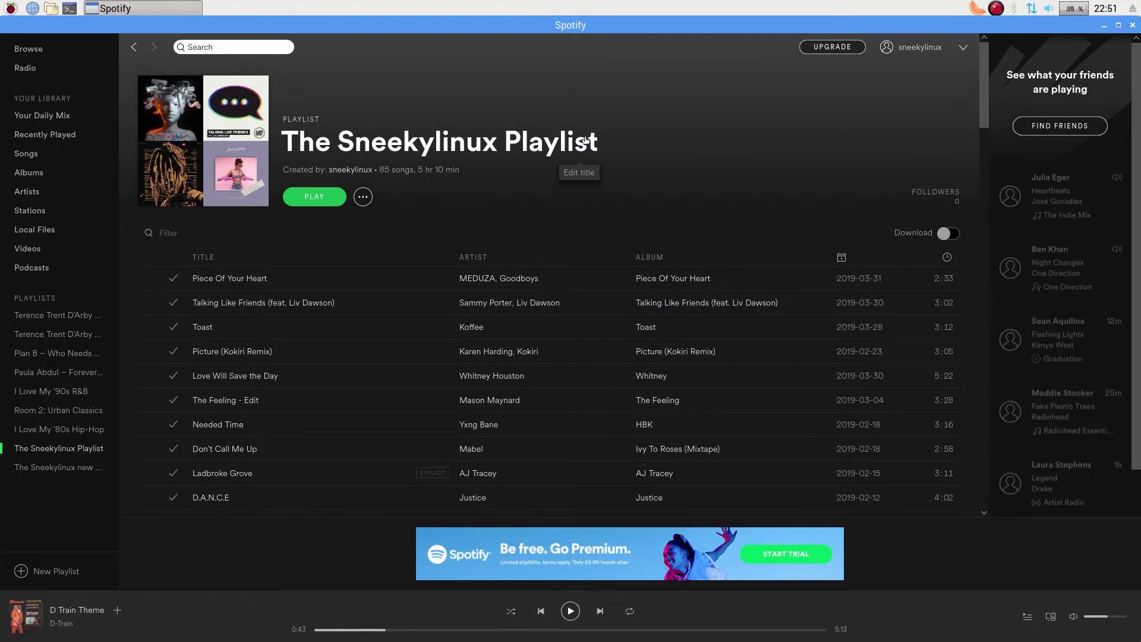
{"action": "left_click", "coordinate": [1104, 25]}
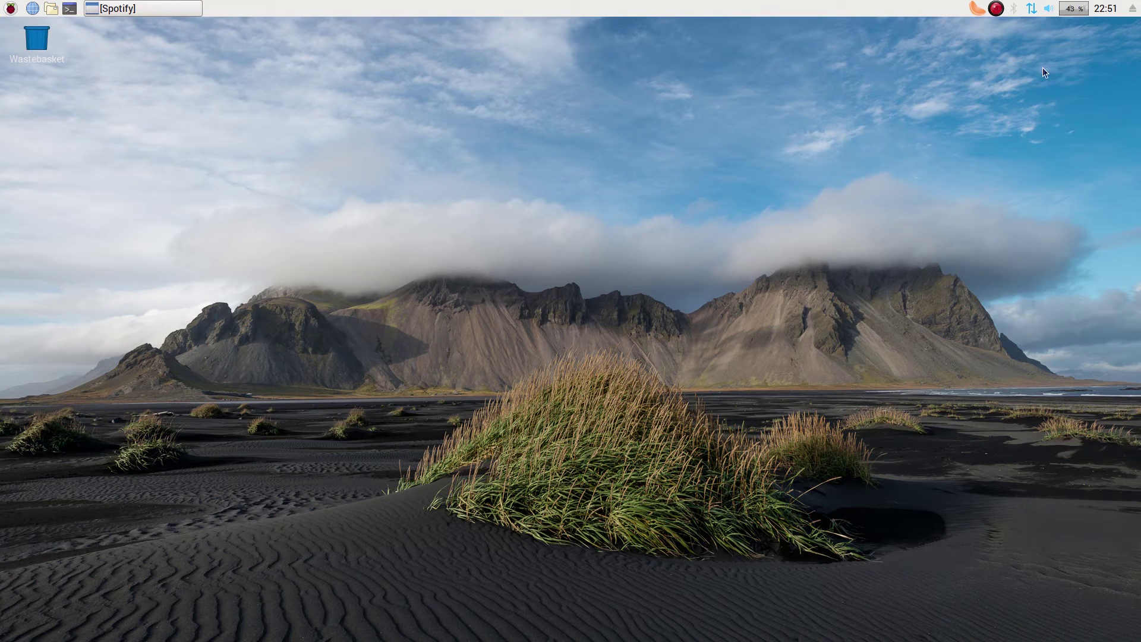
{"action": "left_click", "coordinate": [977, 9]}
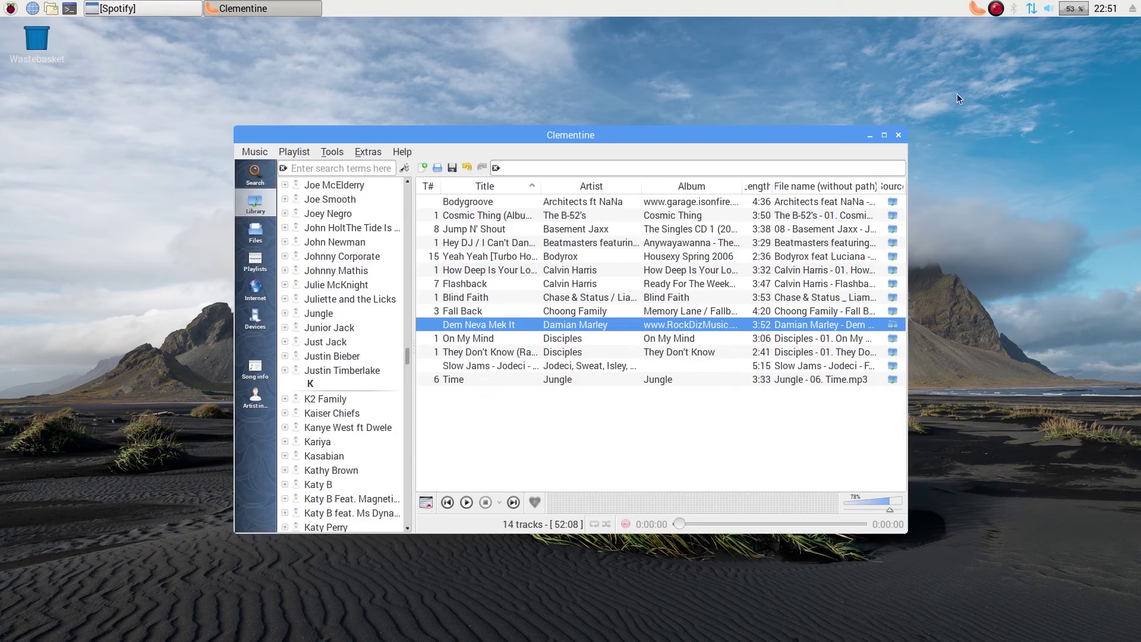
{"action": "left_click_drag", "start_coordinate": [641, 140], "coordinate": [632, 53]}
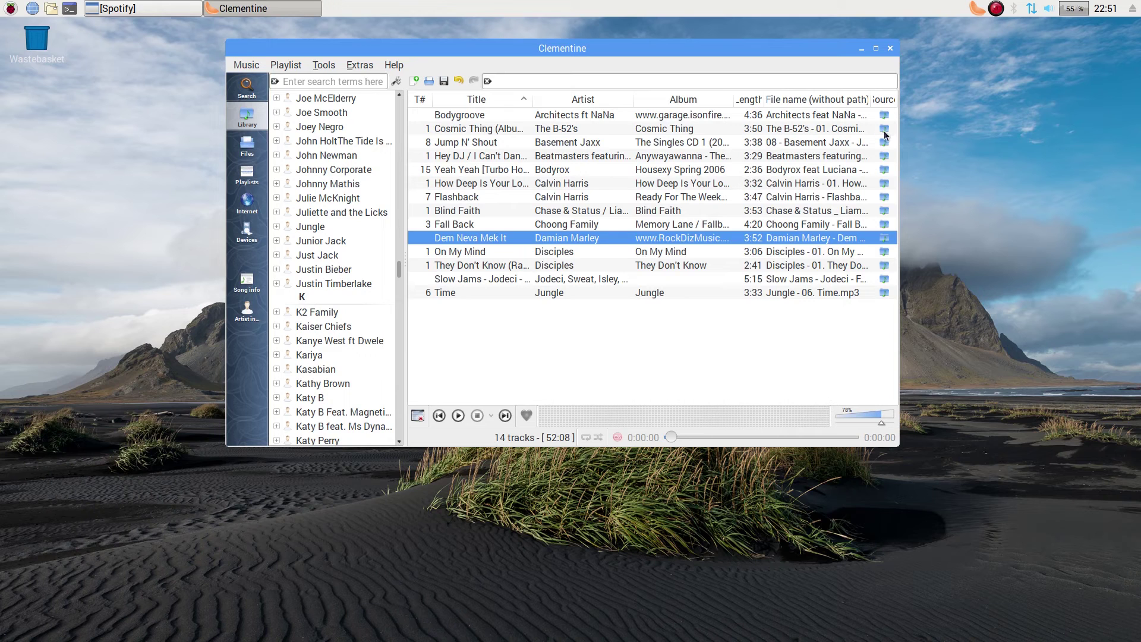
{"action": "left_click", "coordinate": [890, 49]}
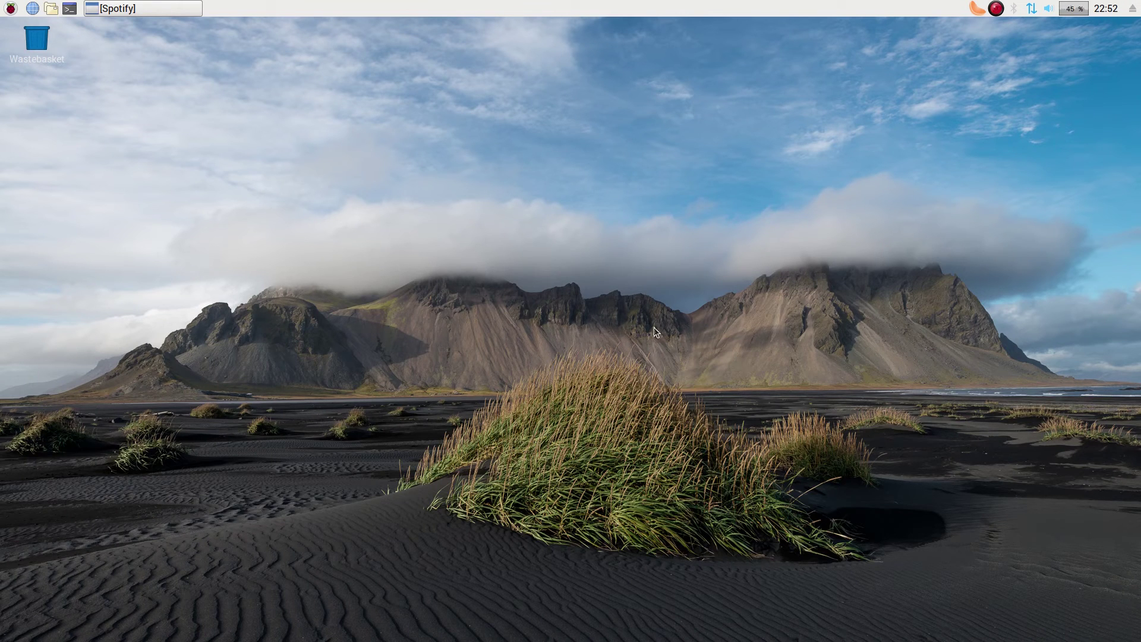
{"action": "left_click", "coordinate": [10, 9]}
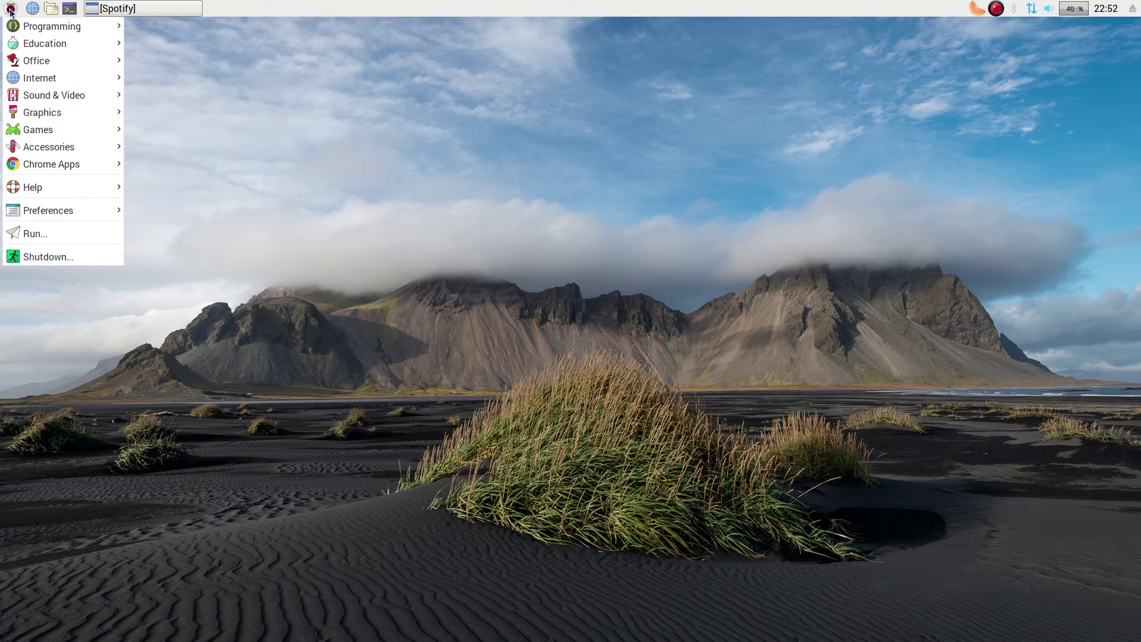
{"action": "mouse_move", "coordinate": [68, 212]}
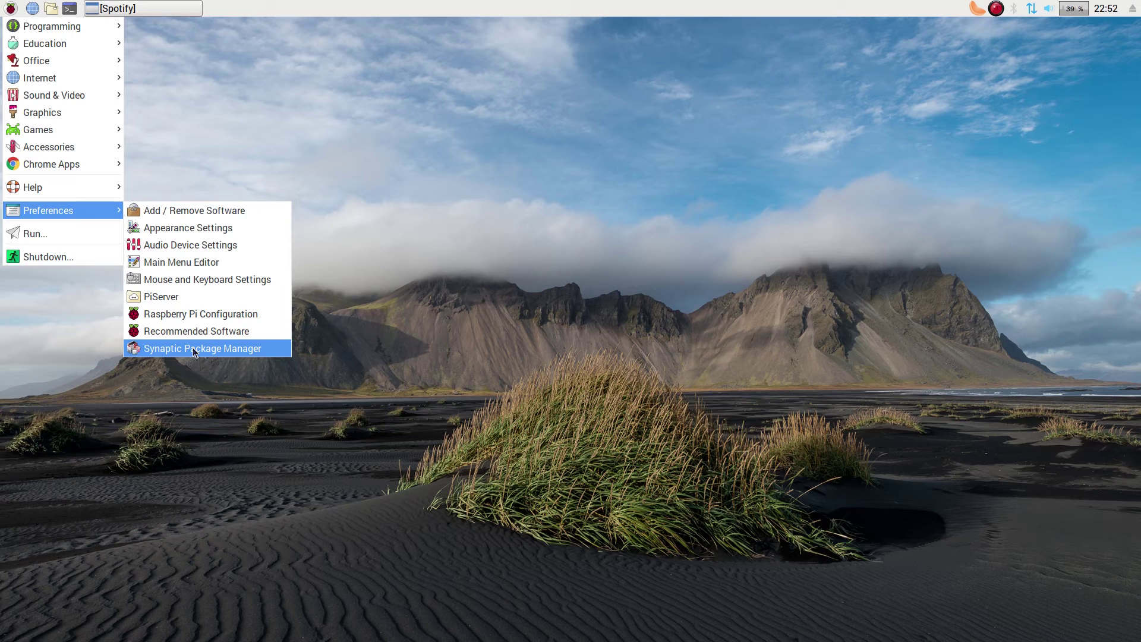
{"action": "left_click", "coordinate": [195, 351]}
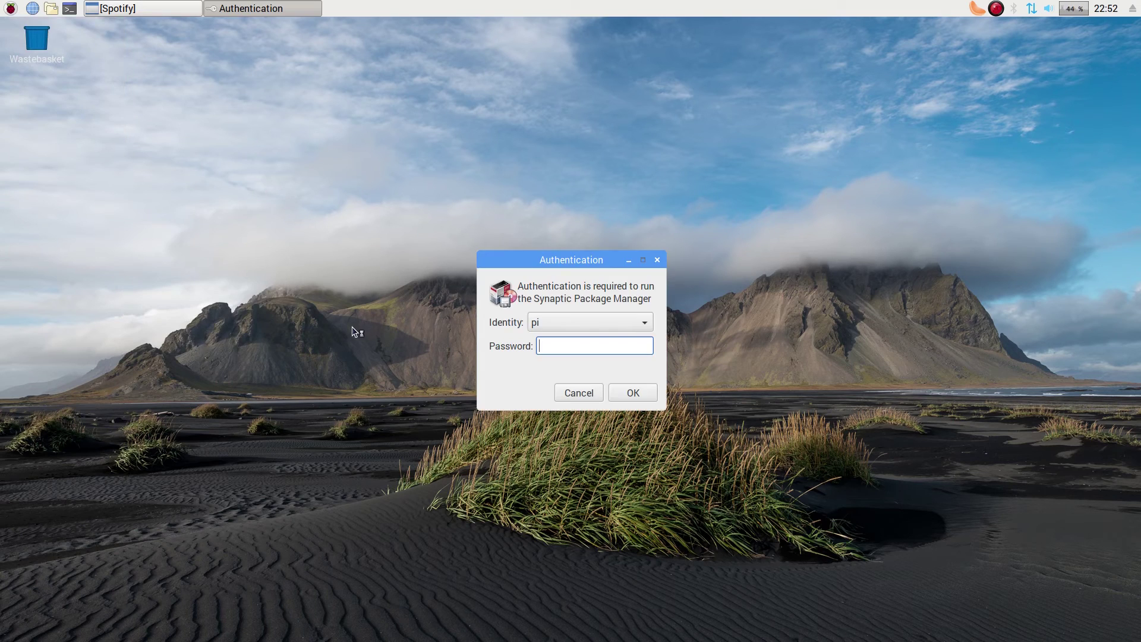
{"action": "type", "text": "raspberry"}
{"action": "key", "text": "Return"}
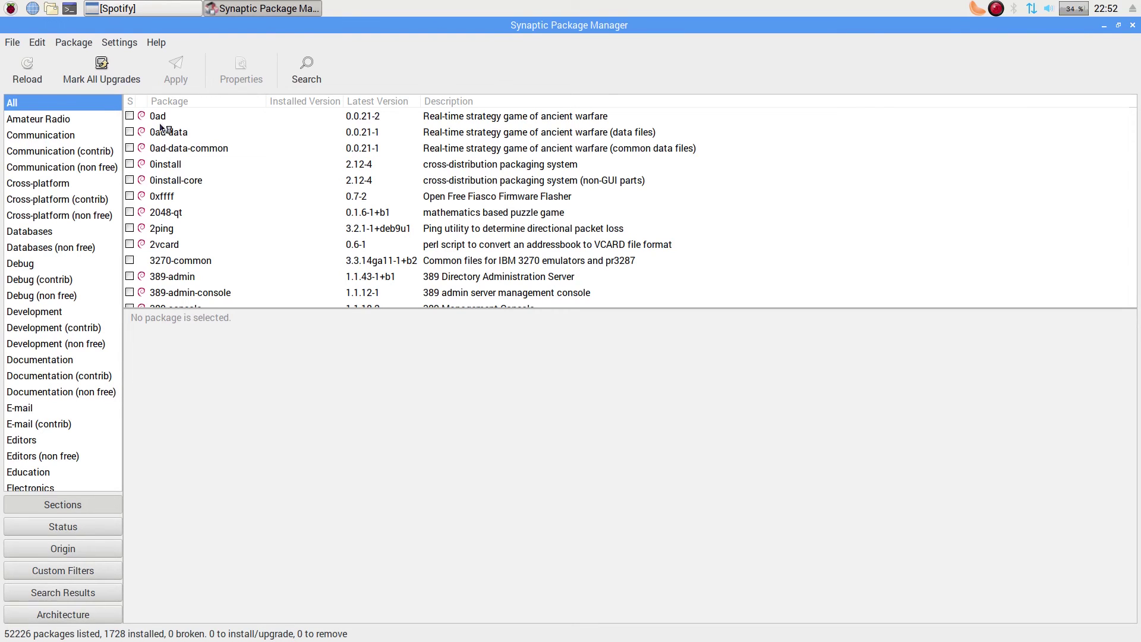
{"action": "scroll", "coordinate": [337, 205], "scroll_direction": "down", "scroll_amount": 2}
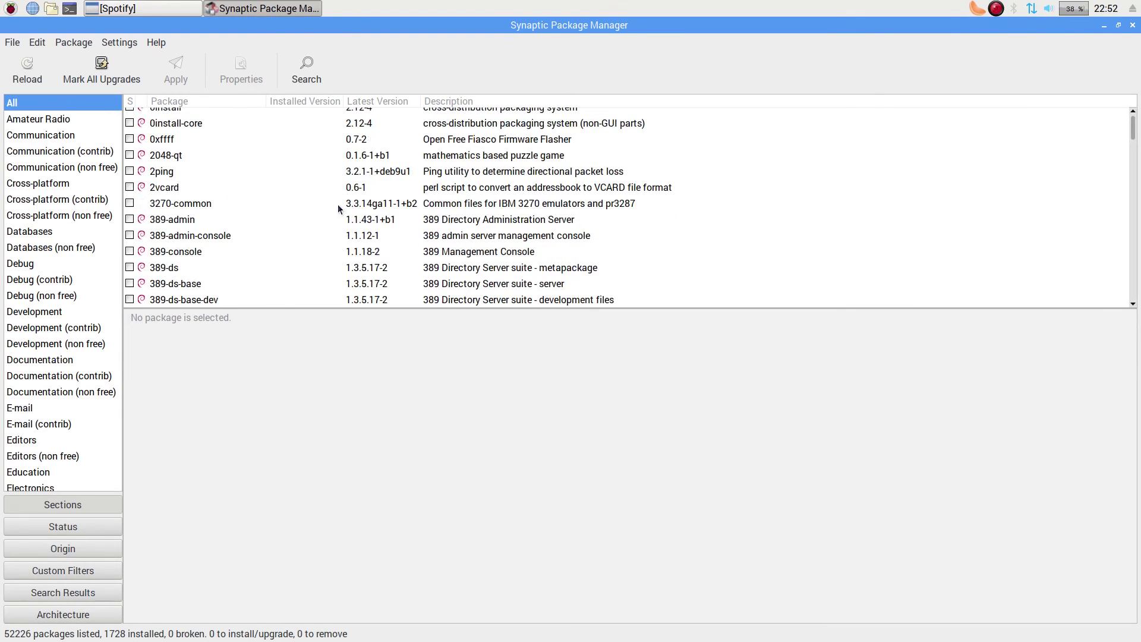
{"action": "scroll", "coordinate": [338, 205], "scroll_direction": "up", "scroll_amount": 2}
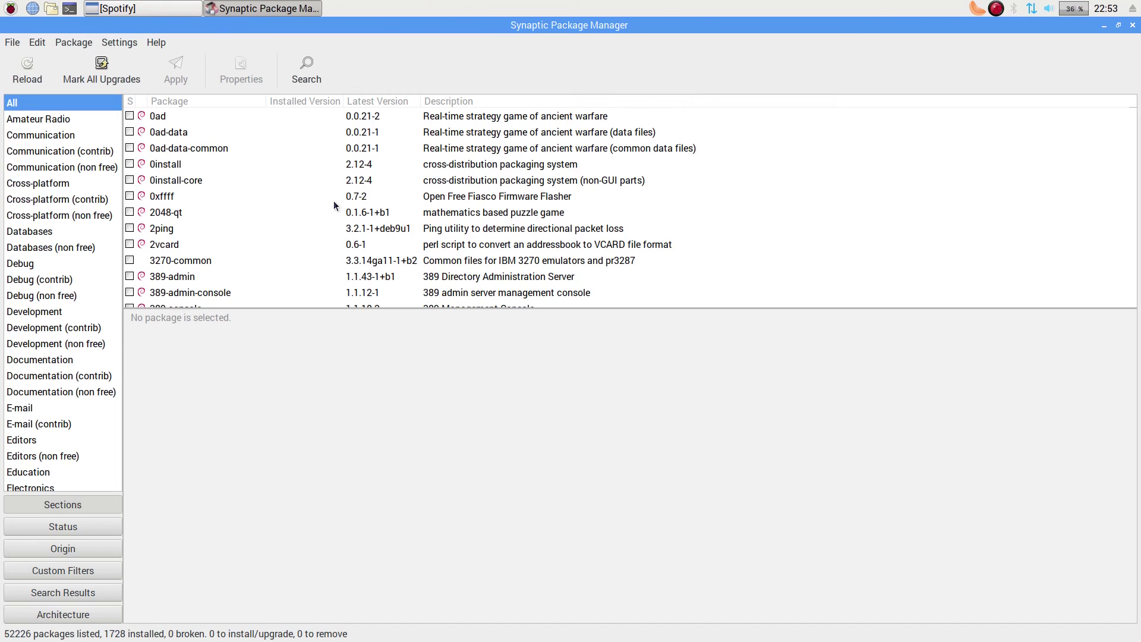
{"action": "left_click", "coordinate": [1133, 25]}
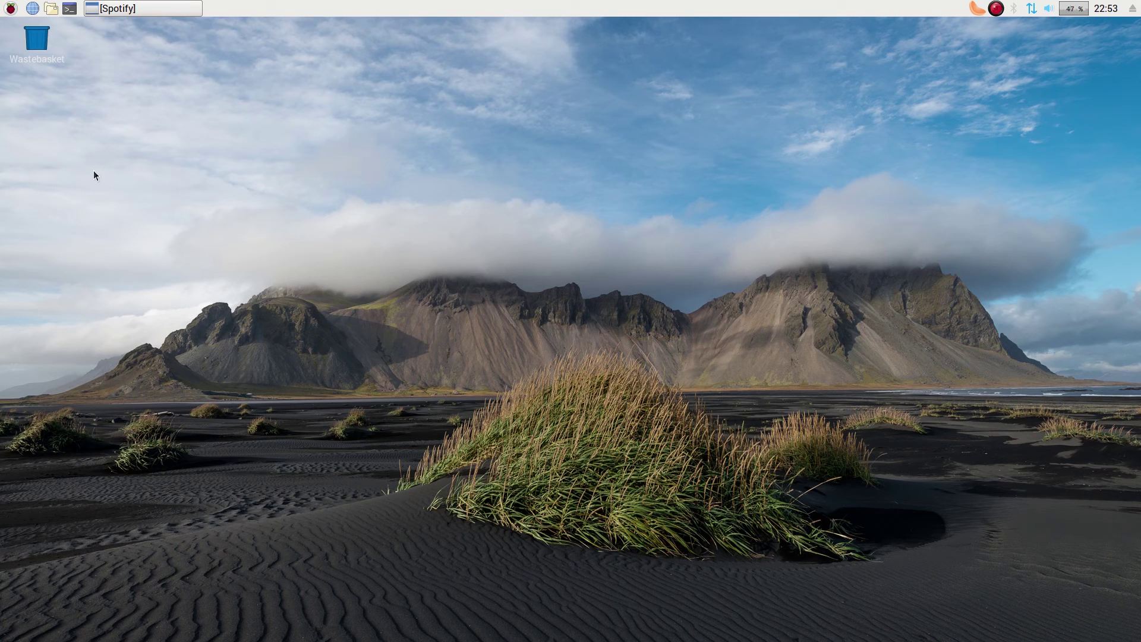
- Launch Chrome and run a Google search for 'raspberry pi desktop'
{"action": "left_click", "coordinate": [31, 11]}
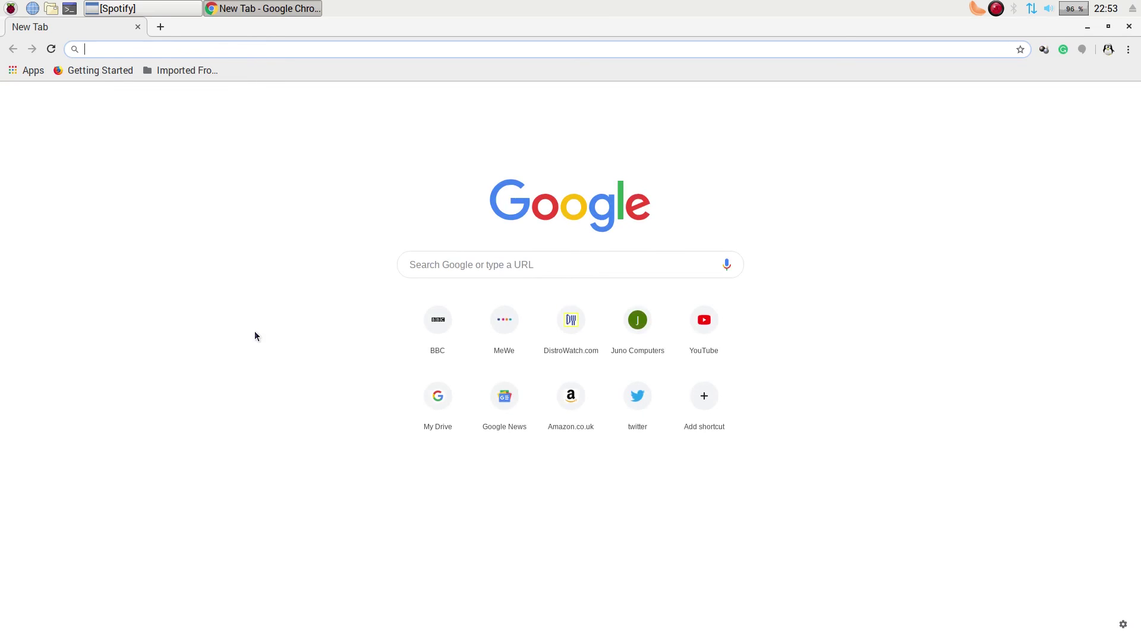
{"action": "left_click", "coordinate": [466, 262]}
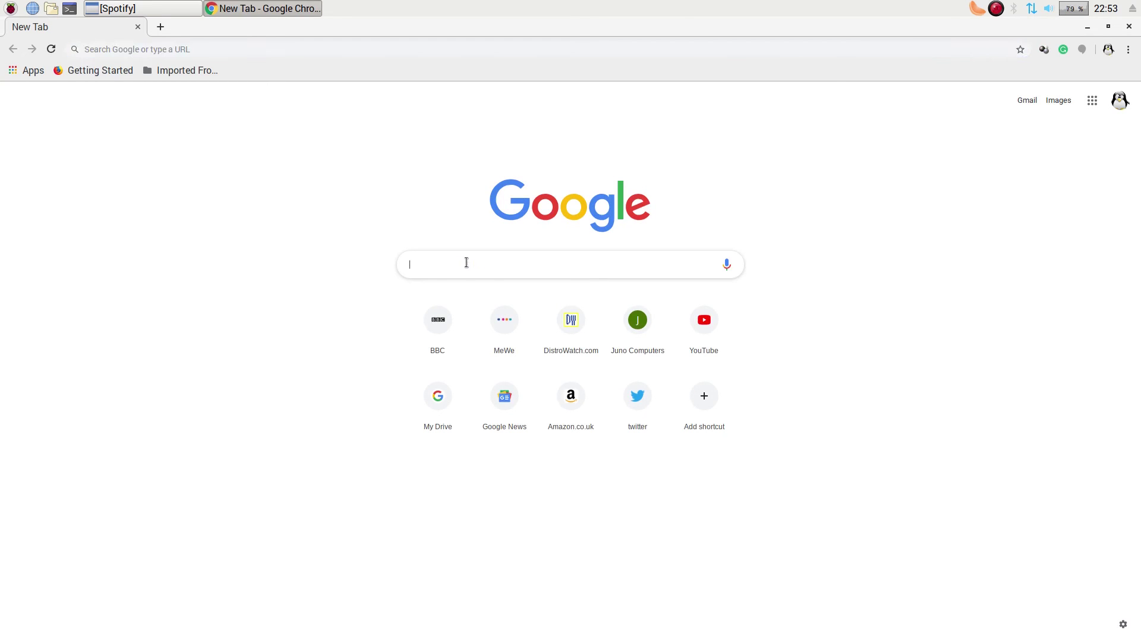
{"action": "type", "text": "rasp"}
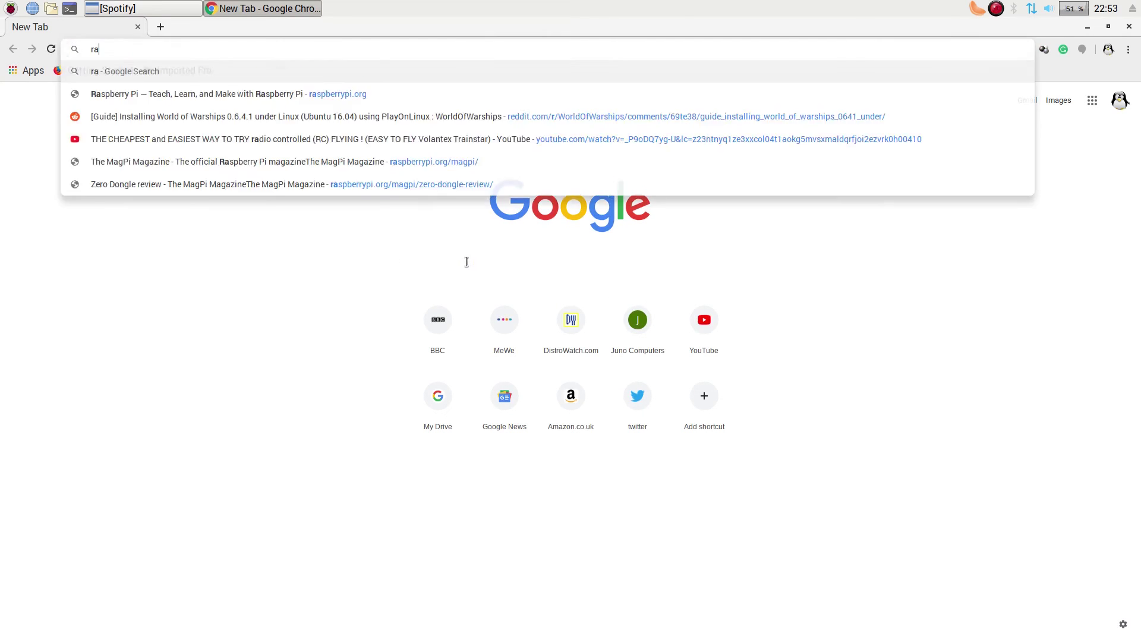
{"action": "key", "text": "BackSpace"}
{"action": "type", "text": "be"}
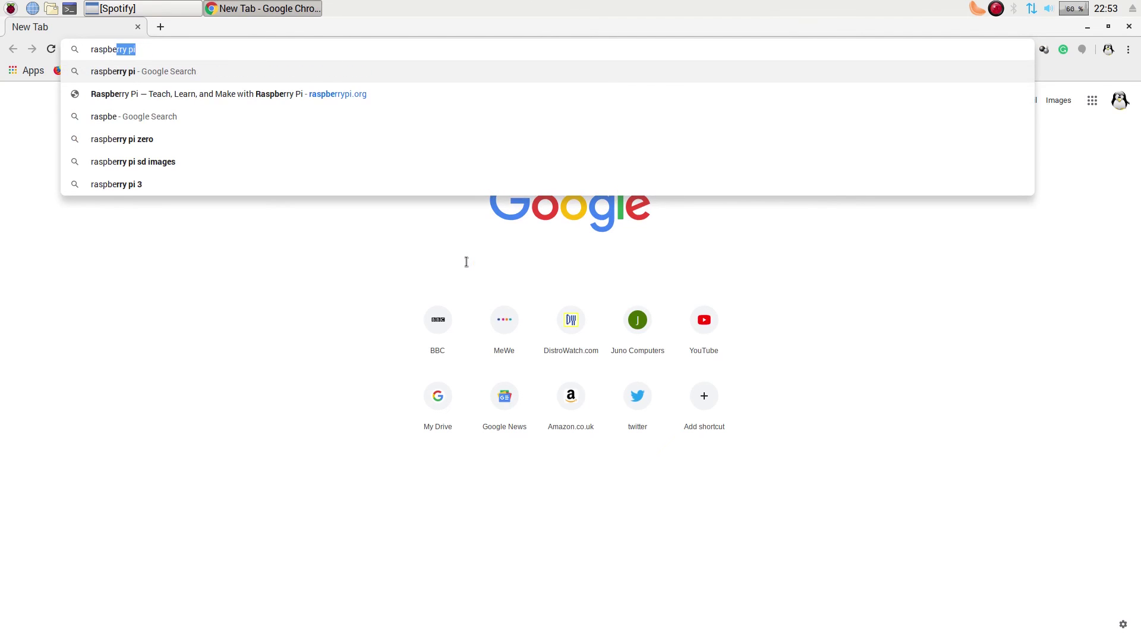
{"action": "type", "text": "ry pi"}
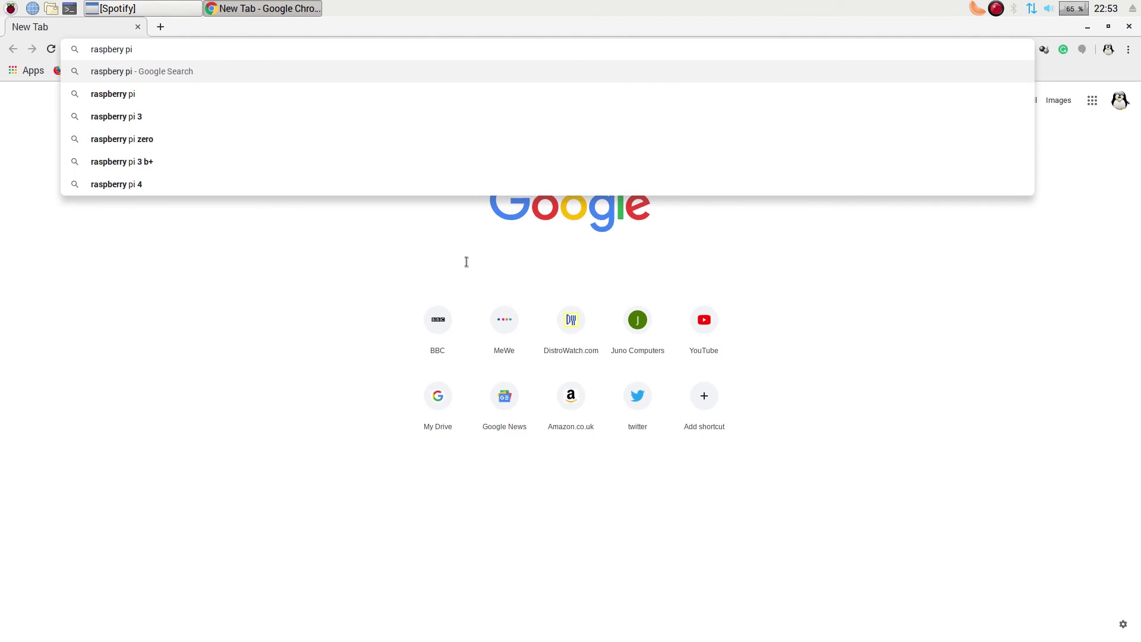
{"action": "type", "text": " d"}
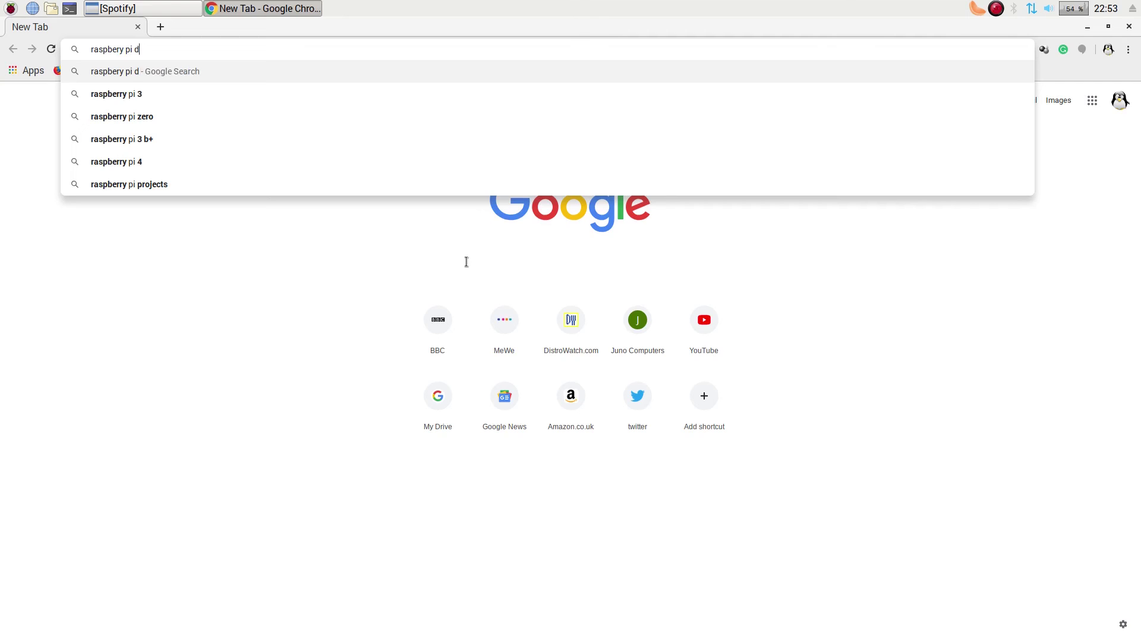
{"action": "type", "text": "esktop"}
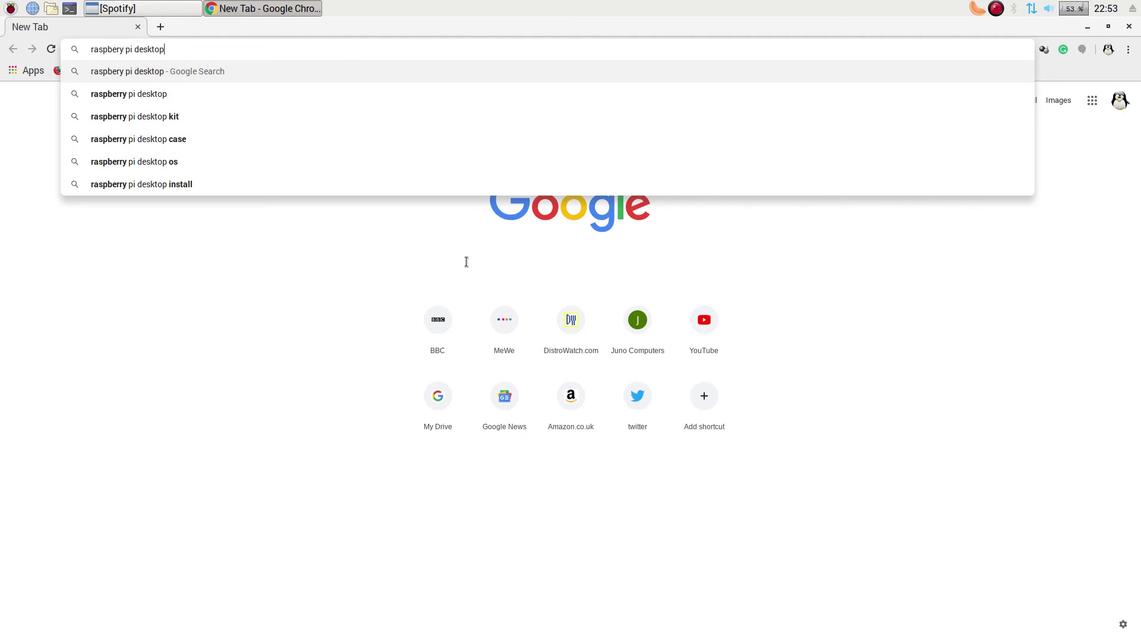
{"action": "key", "text": "Return"}
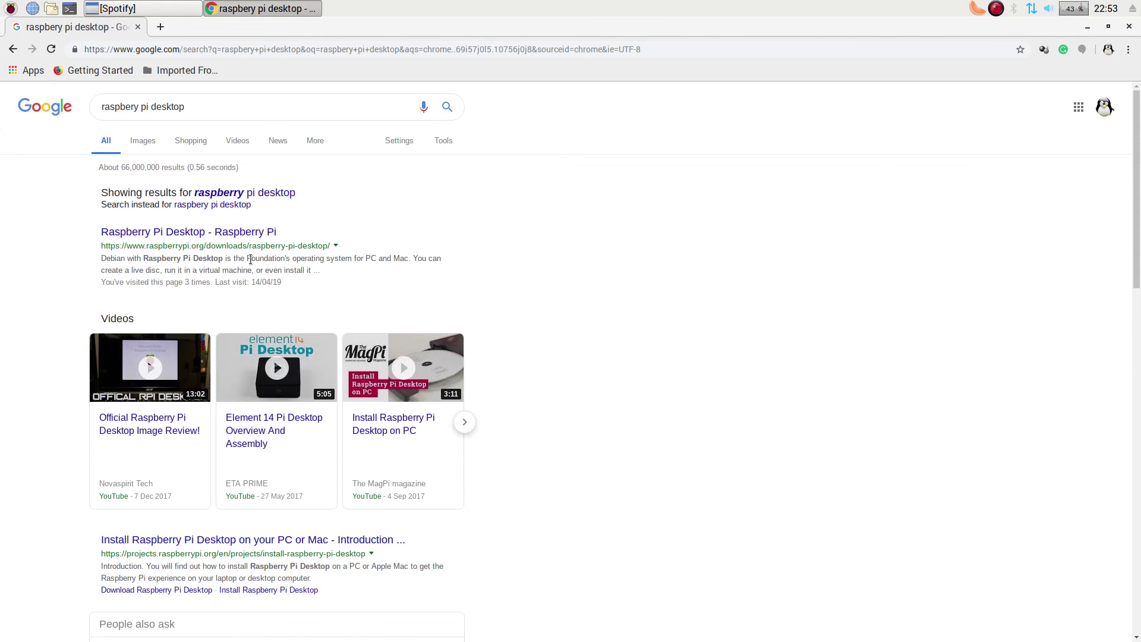
- Open the 'Raspberry Pi Desktop - Raspberry Pi' result, review the download page, then close Chrome
{"action": "left_click", "coordinate": [249, 234]}
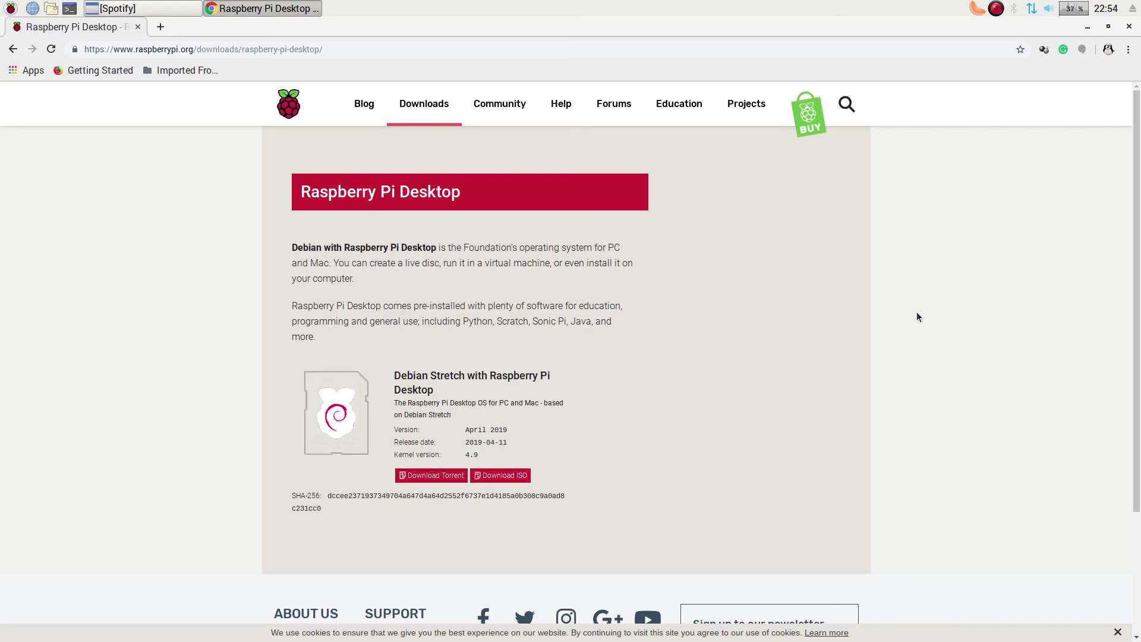
{"action": "left_click", "coordinate": [1129, 26]}
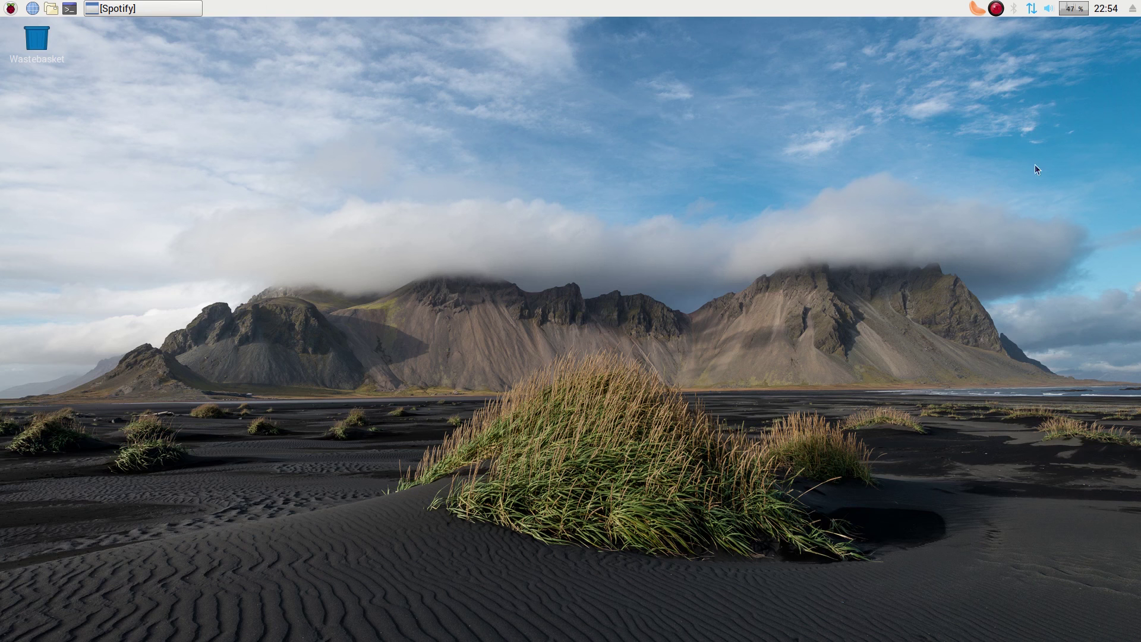